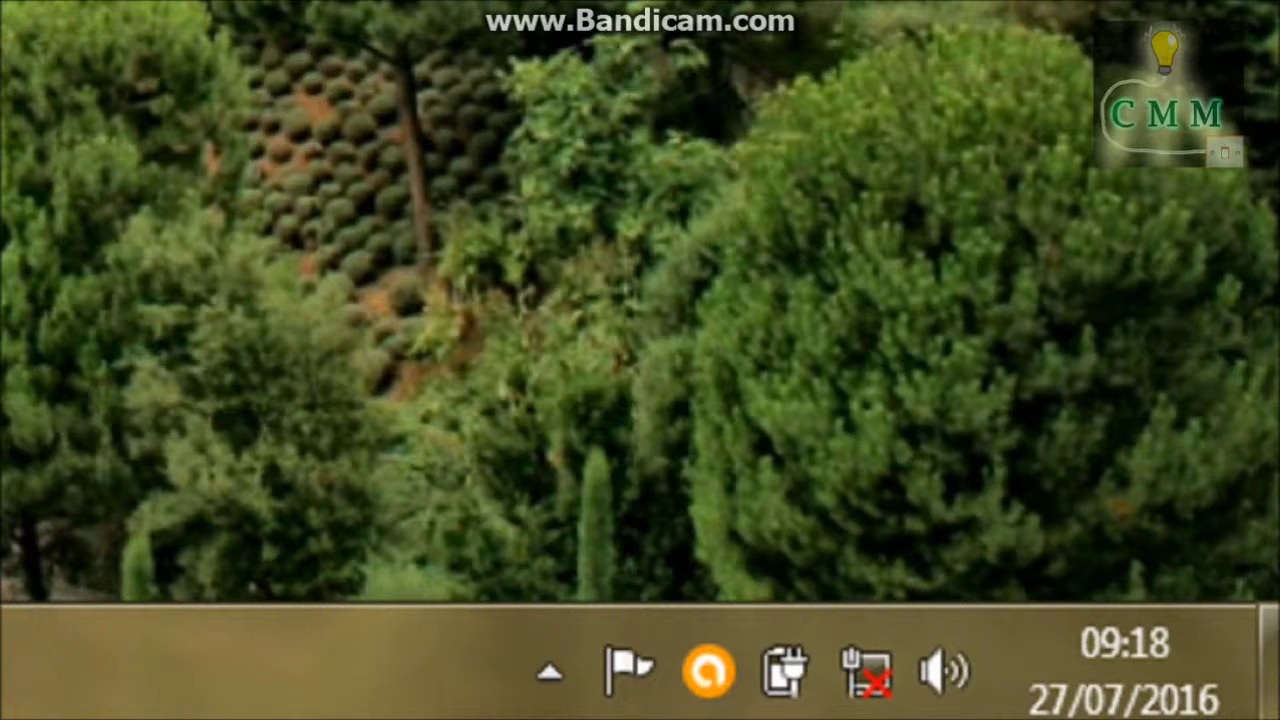
# Step: Run Windows Network Diagnostics on the disconnected network, skip the Ethernet cable step, and try the remaining repairs as an administrator
pyautogui.rightClick(858, 686)
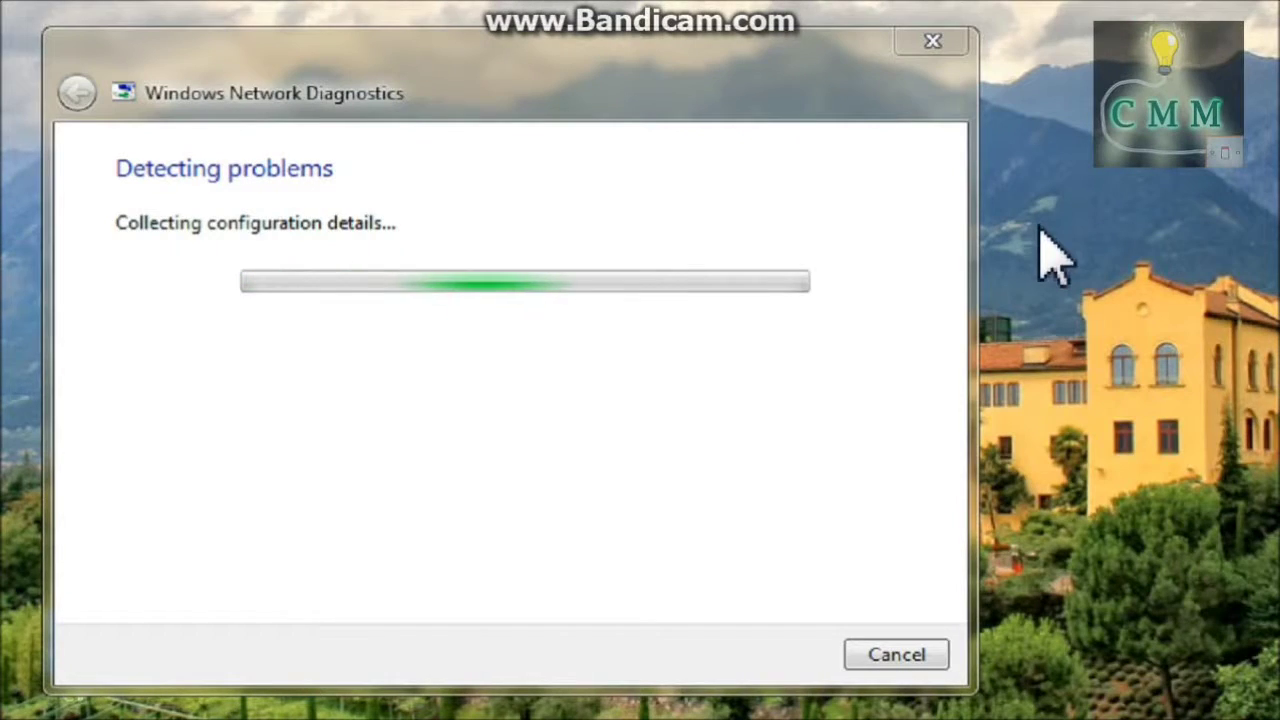
pyautogui.moveTo(794, 78); pyautogui.dragTo(806, 100)
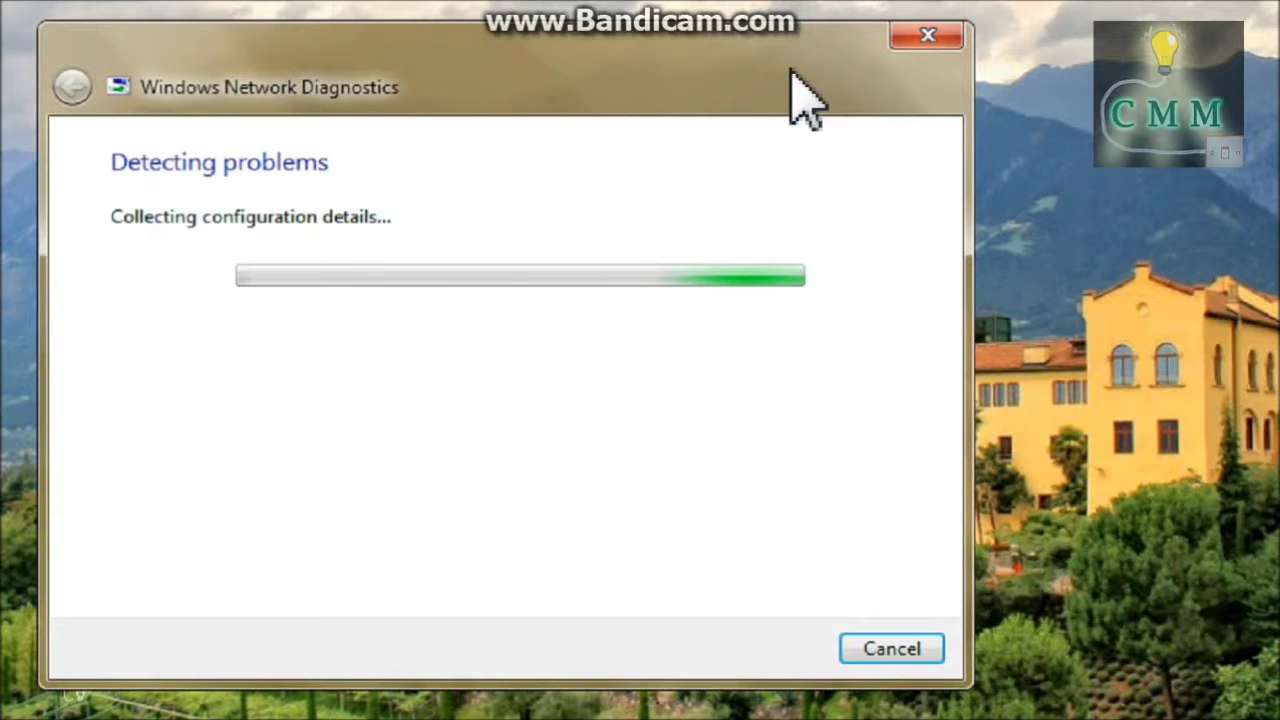
pyautogui.moveTo(697, 60)
pyautogui.mouseDown()
pyautogui.moveTo(680, 49)
pyautogui.moveTo(688, 66)
pyautogui.mouseUp()
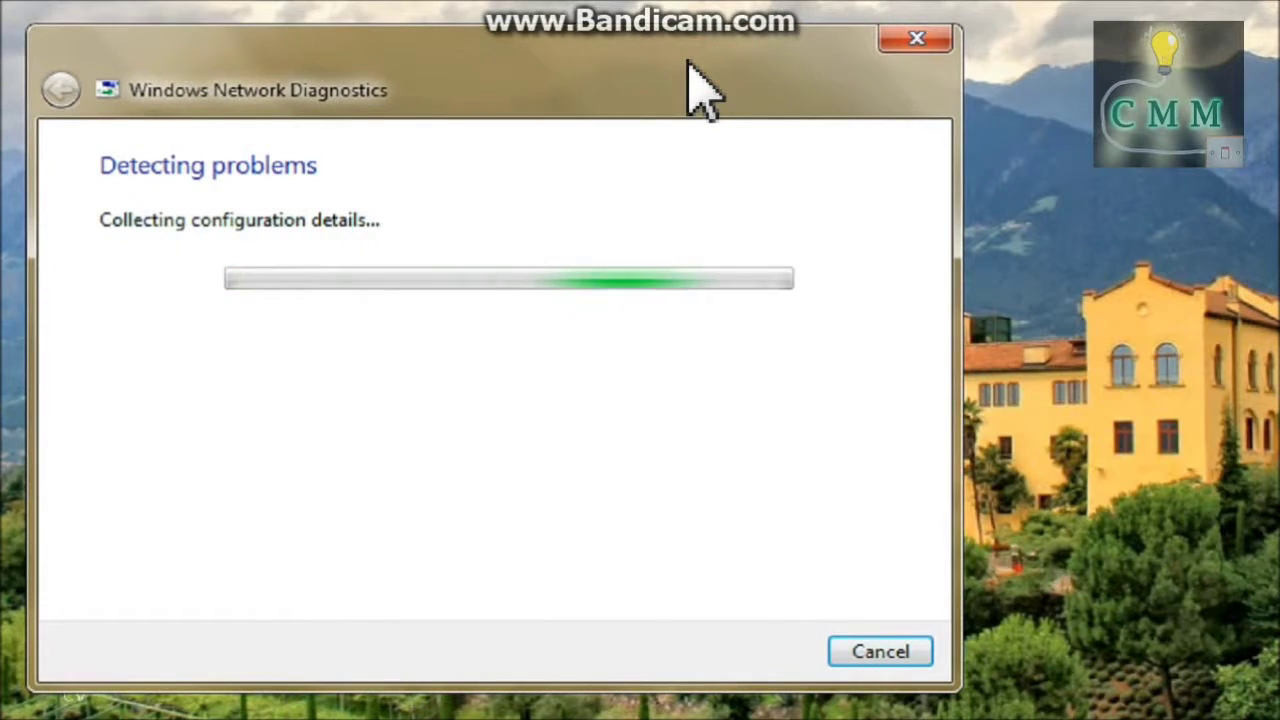
pyautogui.moveTo(688, 62); pyautogui.dragTo(686, 55)
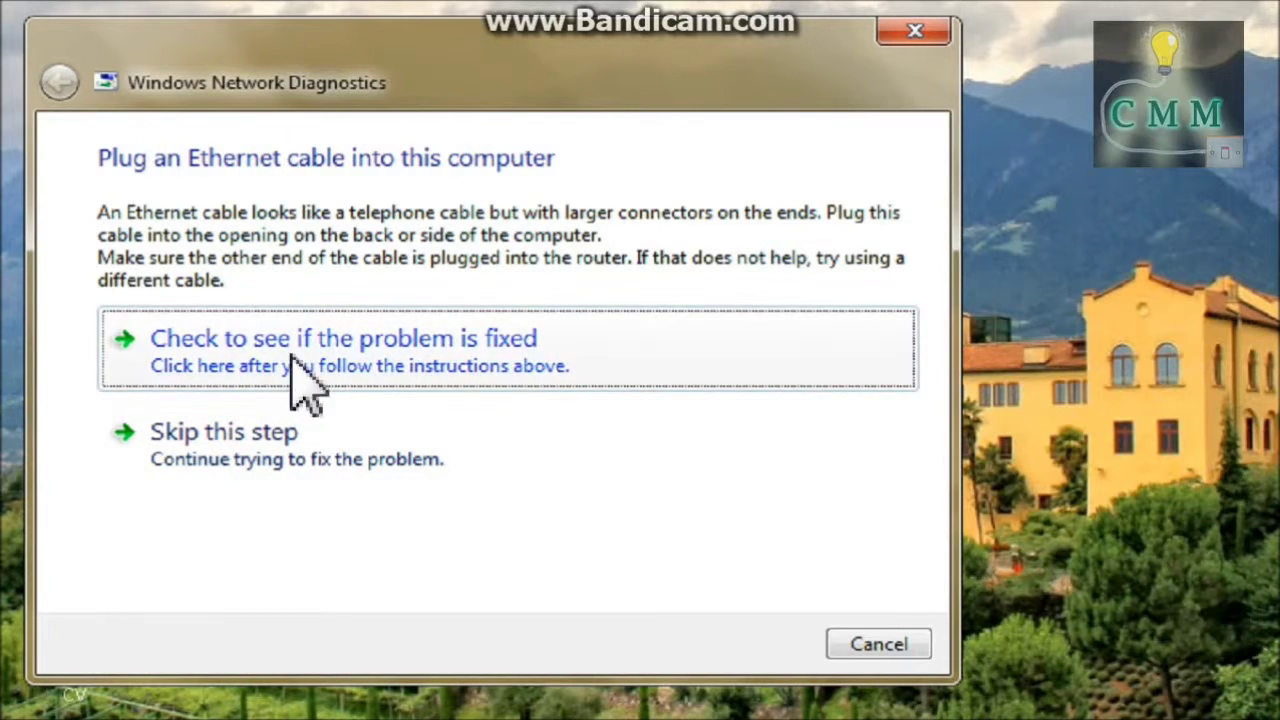
pyautogui.click(327, 448)
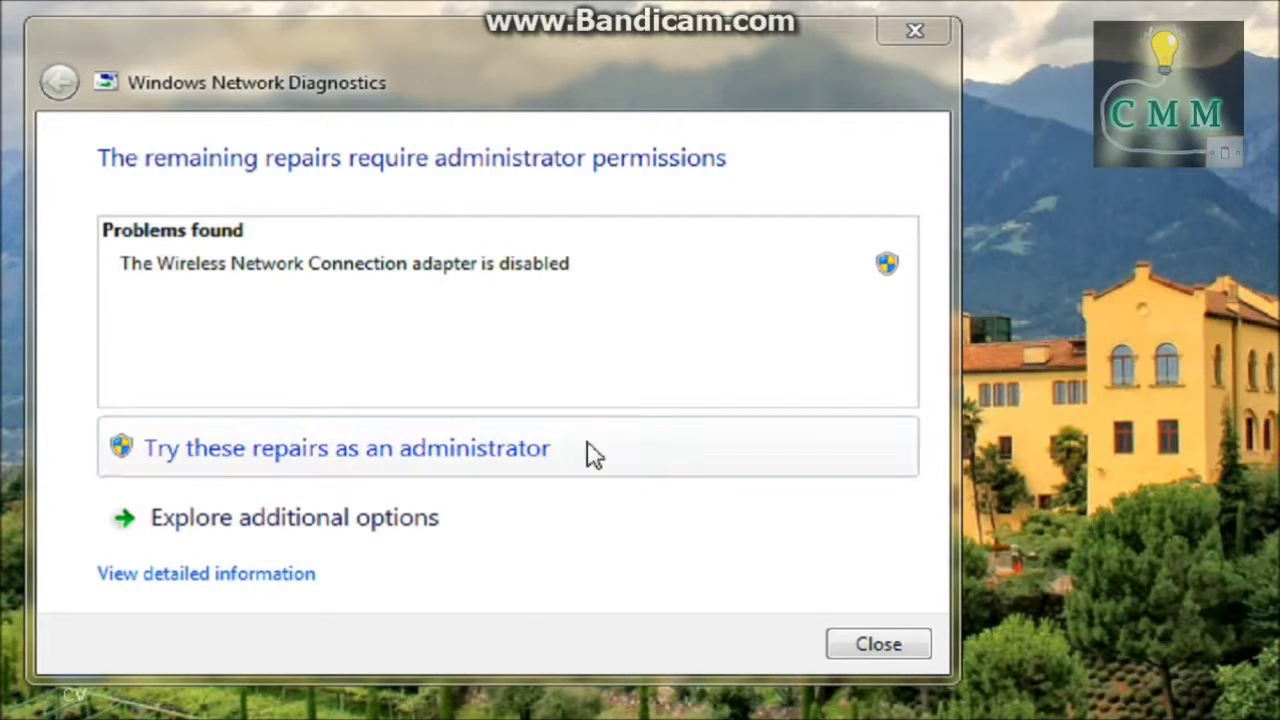
pyautogui.click(513, 365)
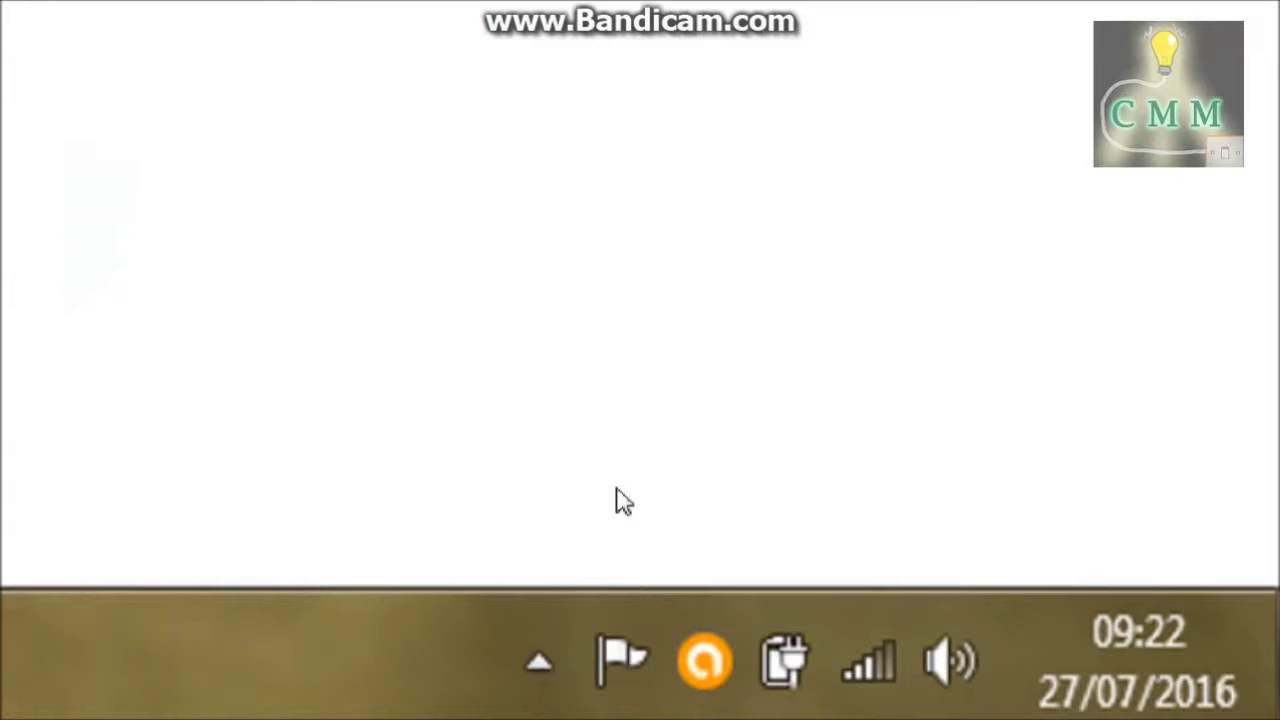
# Step: Open the Control Panel Troubleshooting page through the Action Center's option to troubleshoot a problem
pyautogui.rightClick(626, 660)
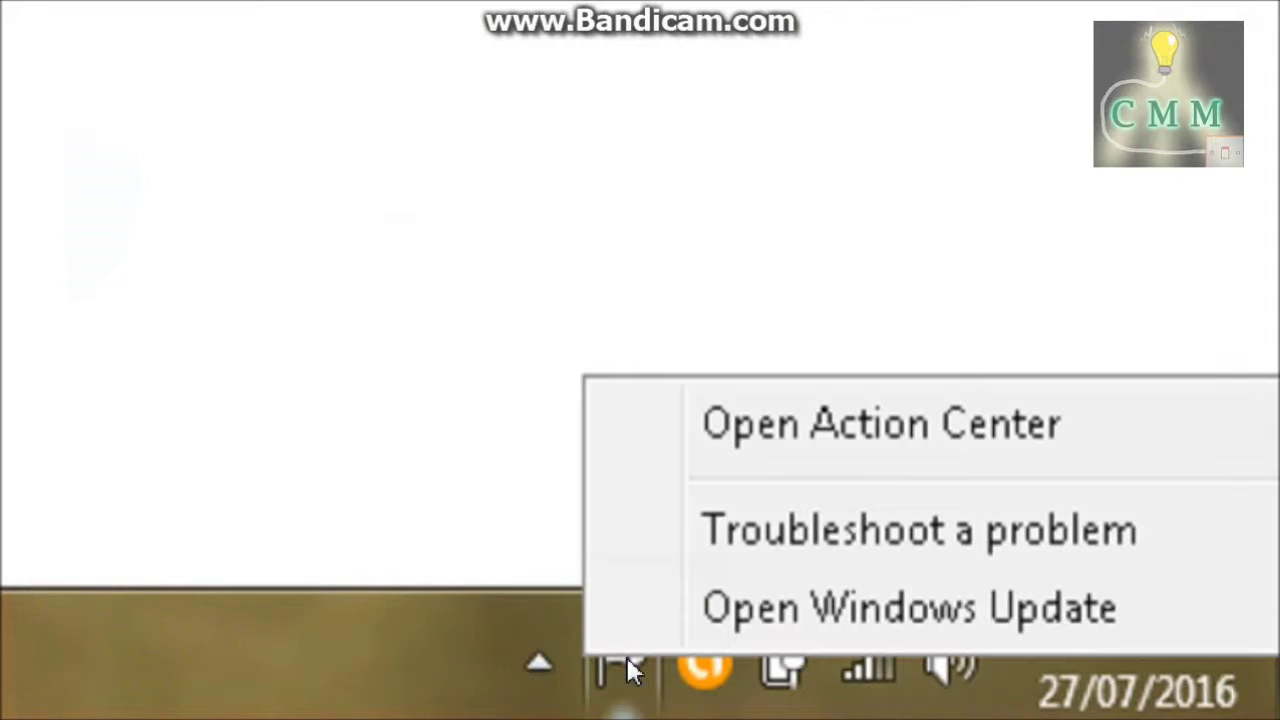
pyautogui.click(667, 517)
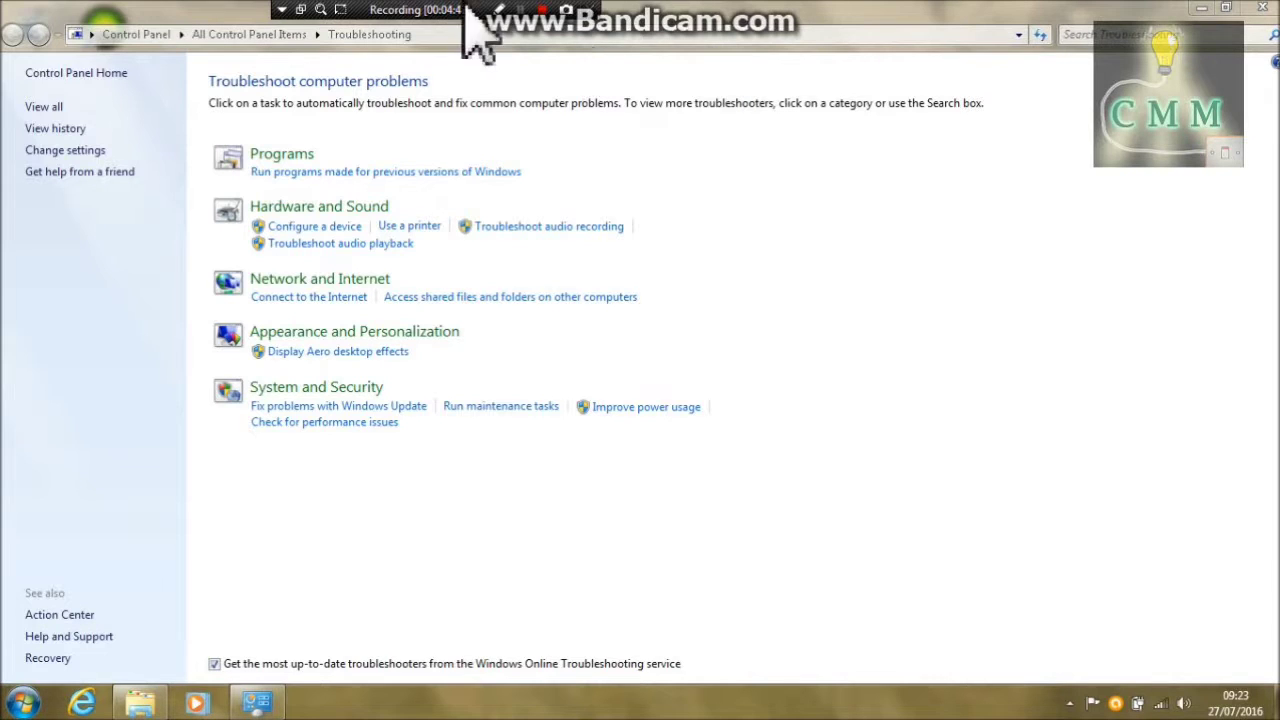
pyautogui.click(520, 10)
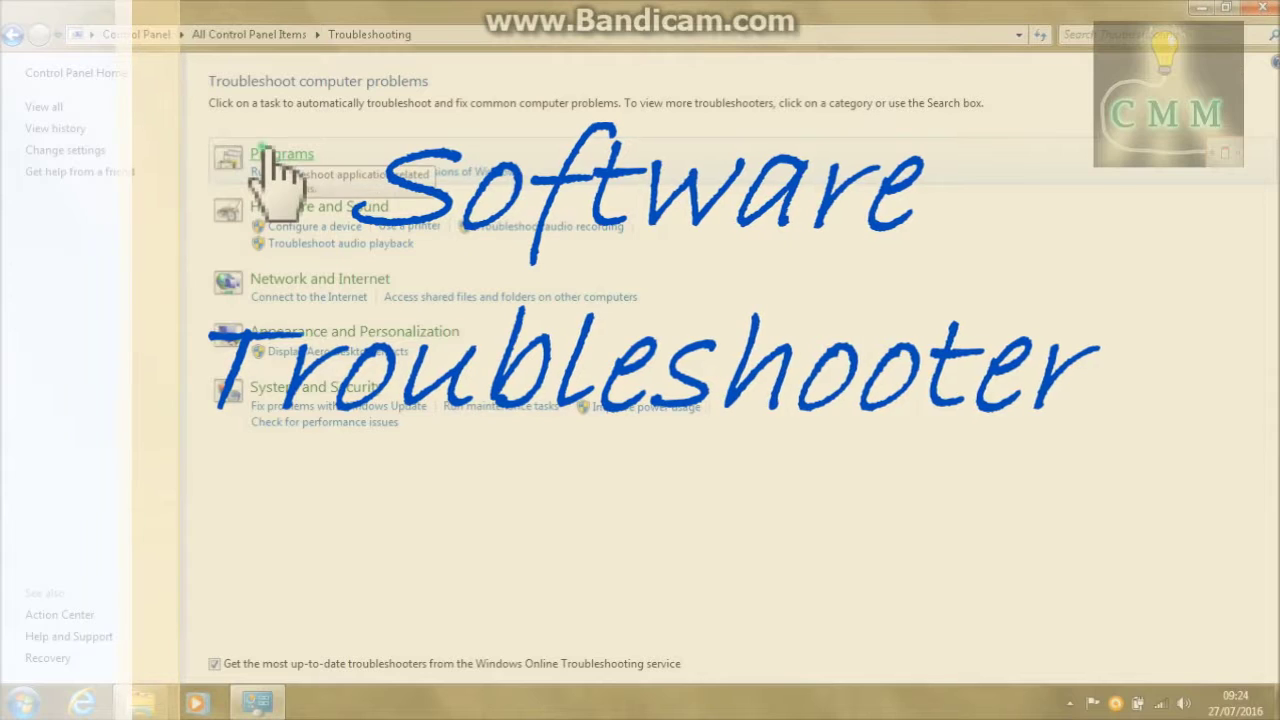
# Step: Start the Program Compatibility troubleshooter from the Programs category and choose Toybox as the program having problems
pyautogui.click(272, 157)
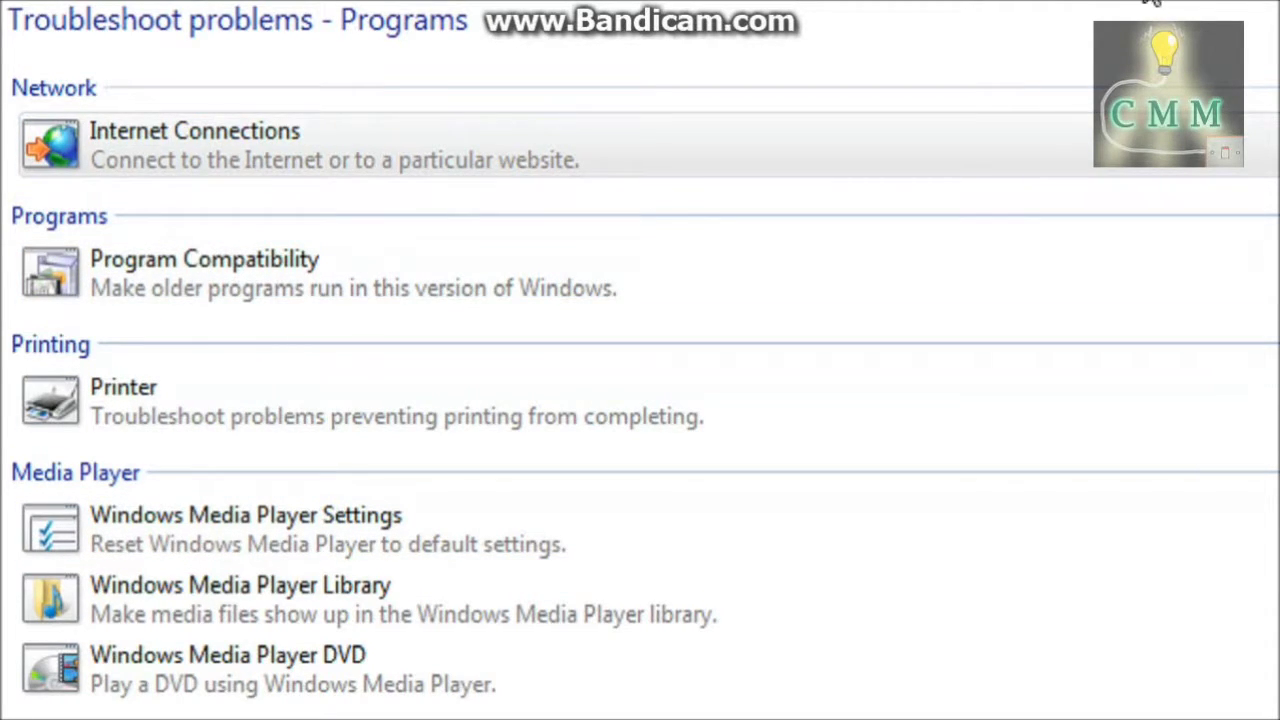
pyautogui.click(1074, 197)
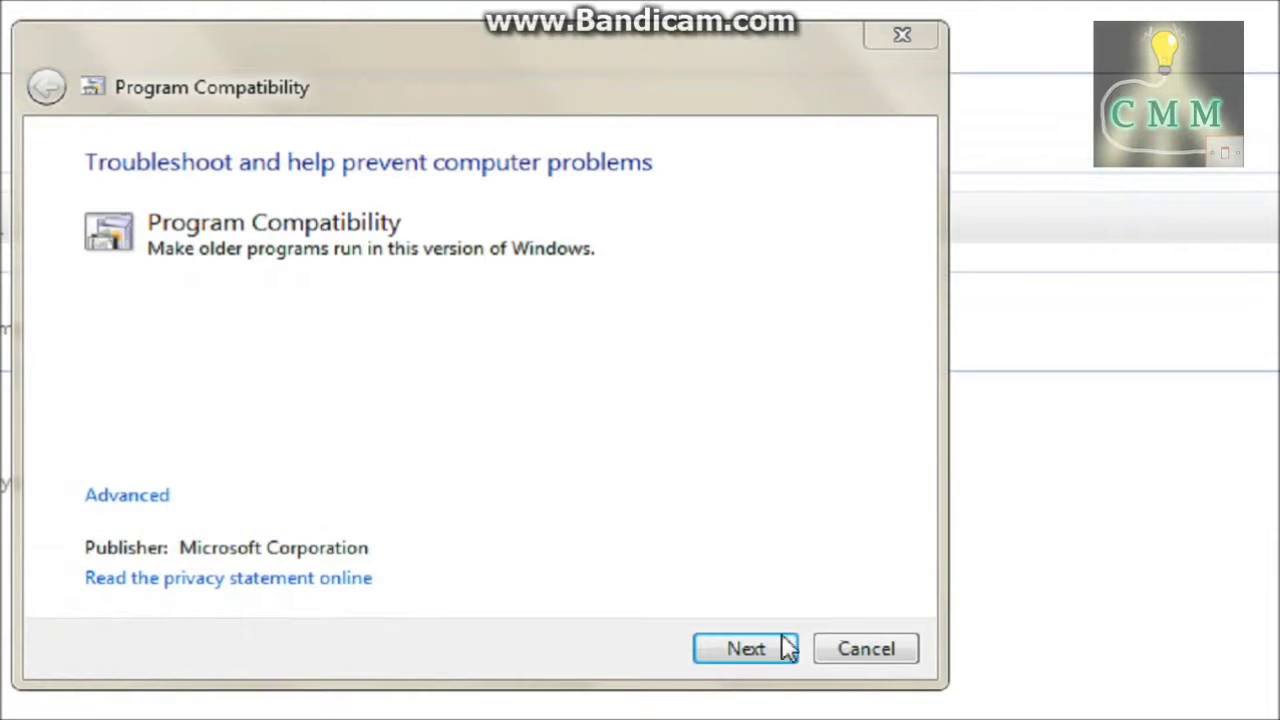
pyautogui.click(767, 645)
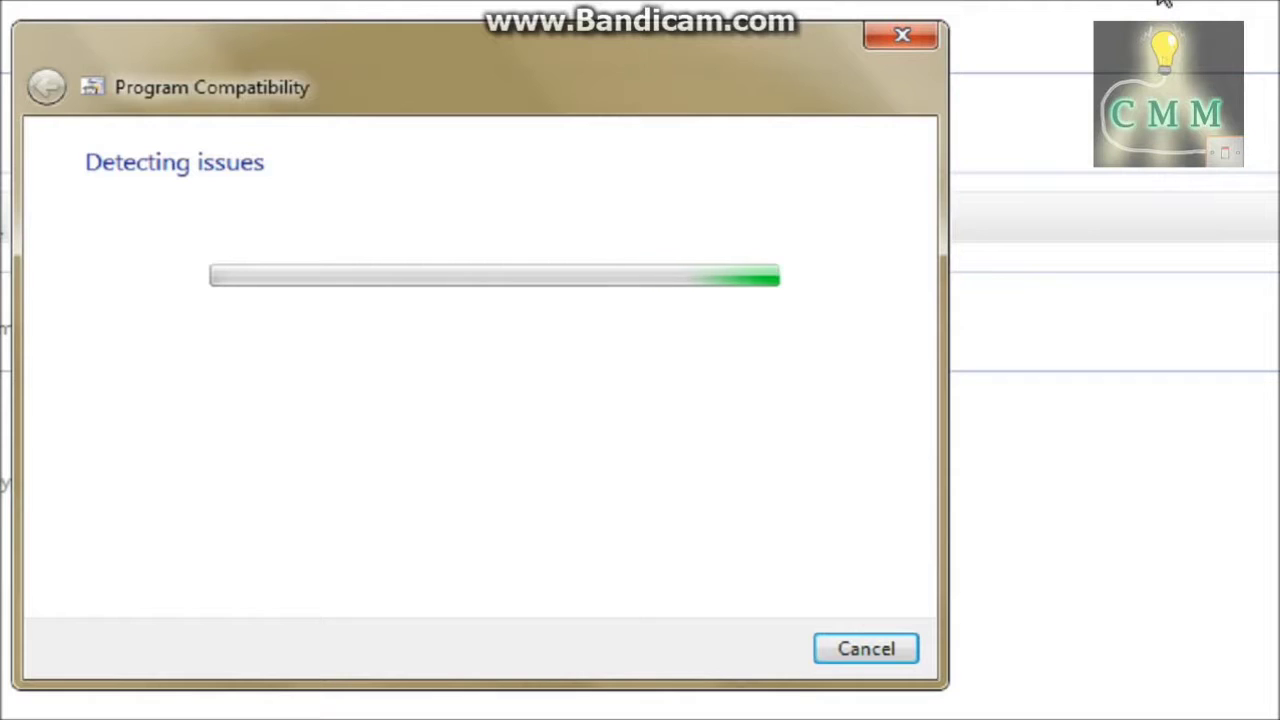
pyautogui.moveTo(891, 347); pyautogui.dragTo(889, 495)
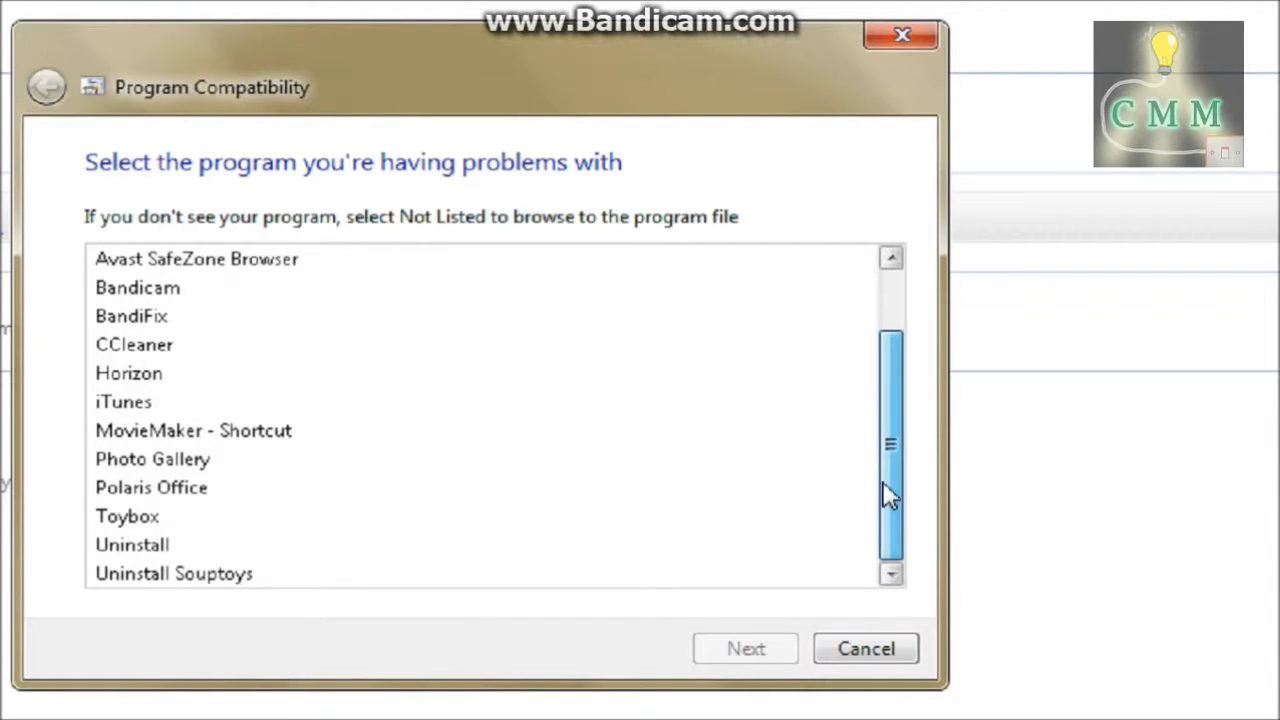
pyautogui.click(158, 518)
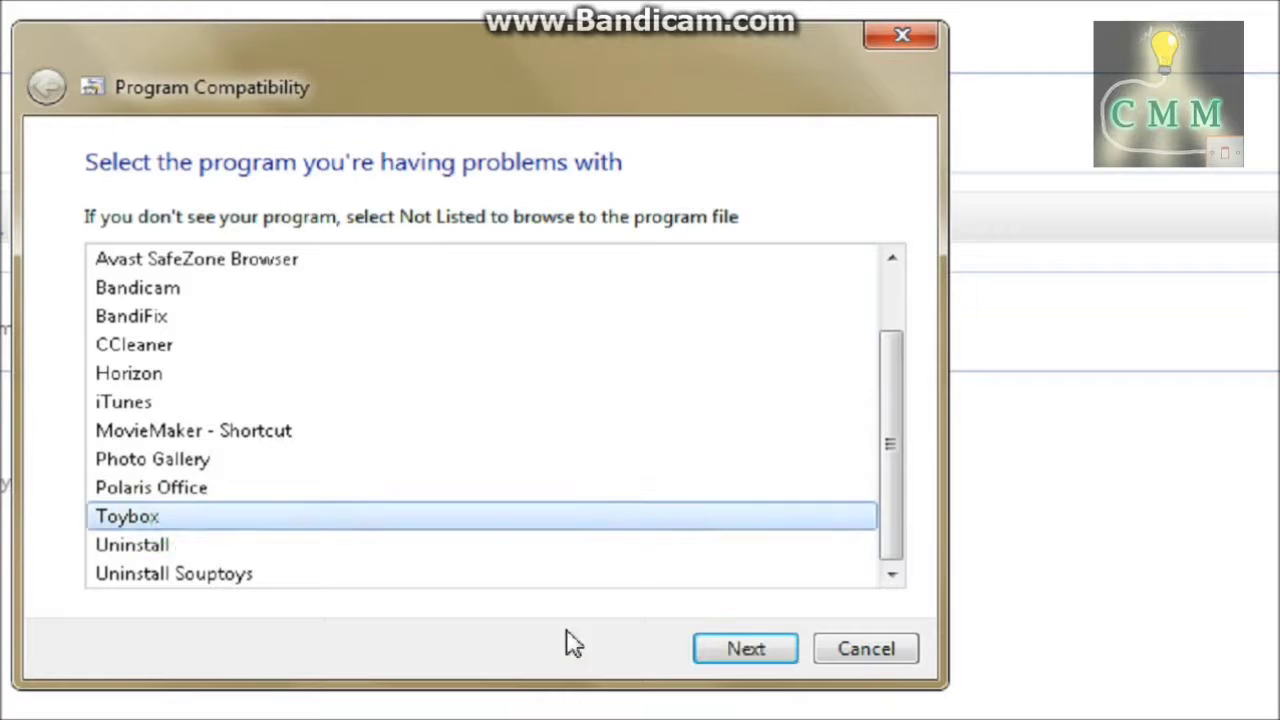
pyautogui.click(749, 645)
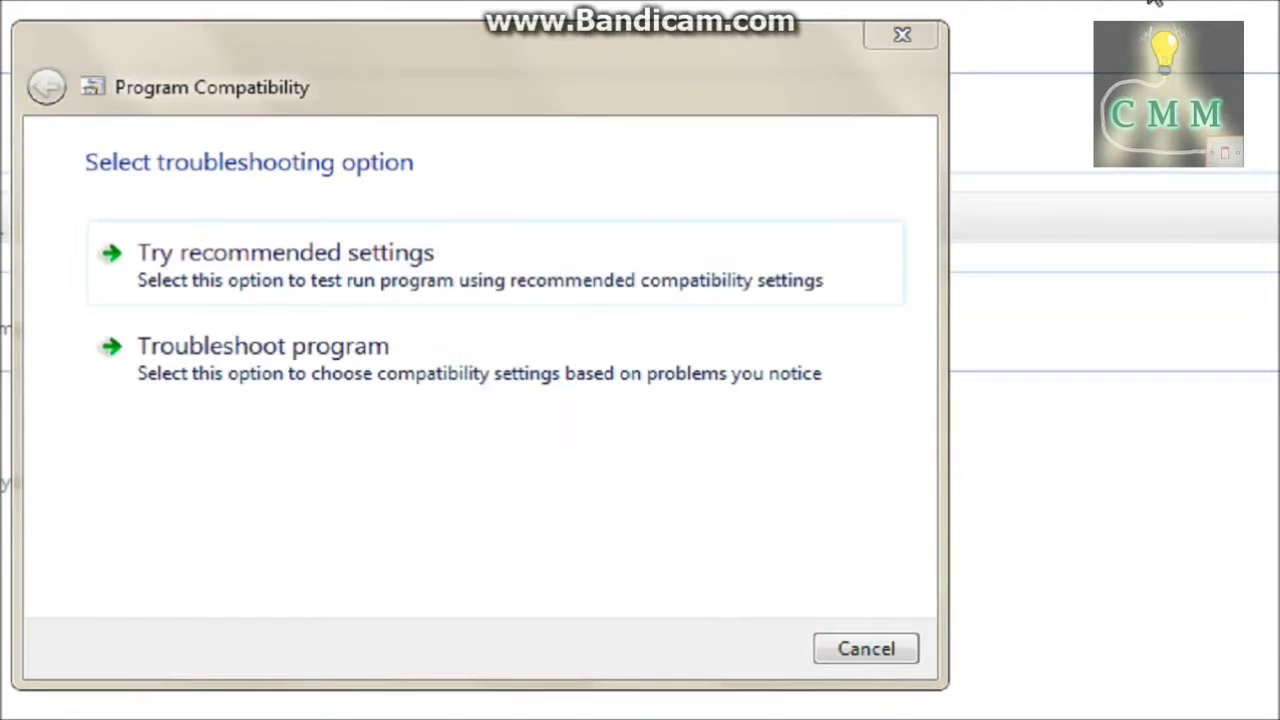
# Step: Troubleshoot the program with the problem "The program opens but doesn't display correctly", then cancel at the display problems list
pyautogui.click(724, 372)
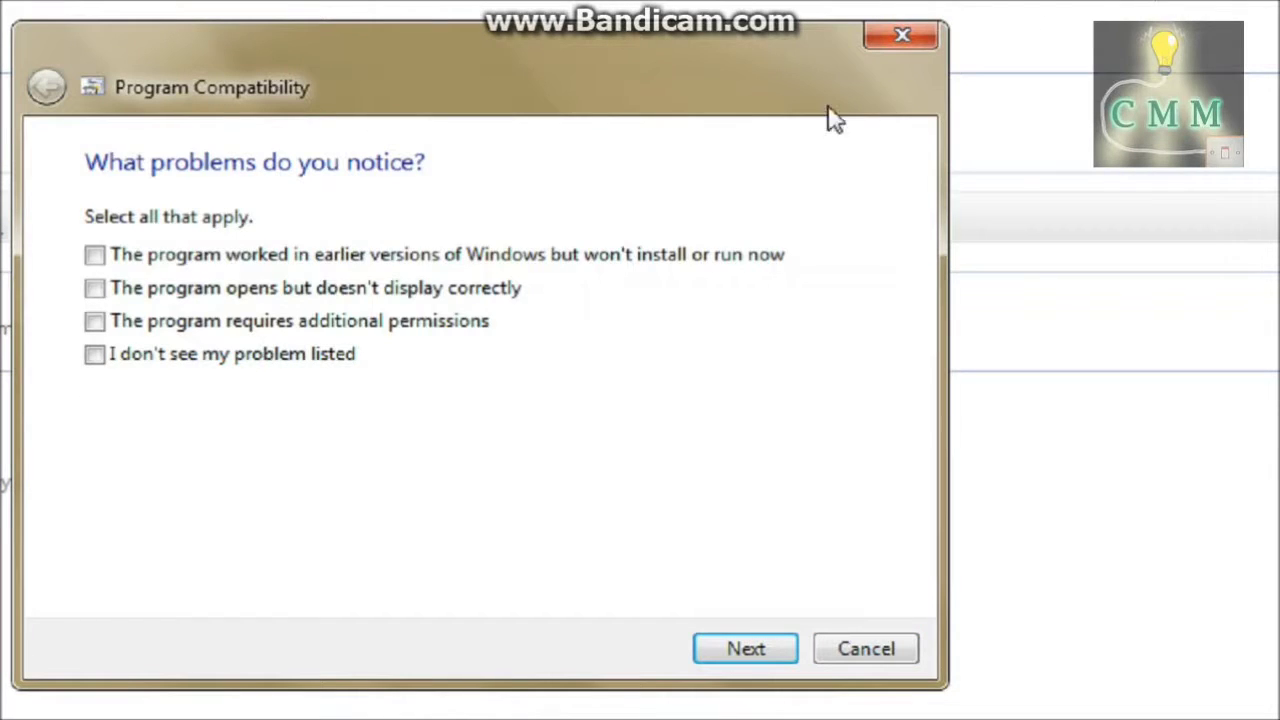
pyautogui.click(229, 292)
pyautogui.click(740, 650)
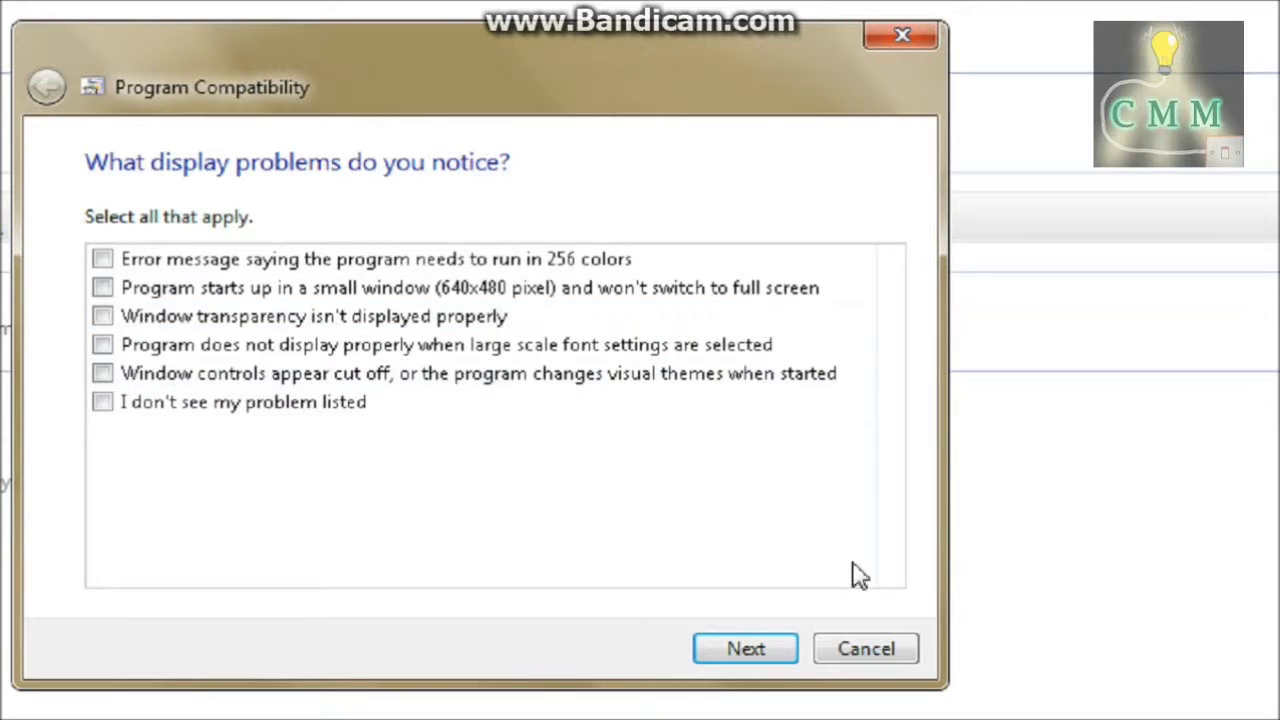
pyautogui.click(875, 653)
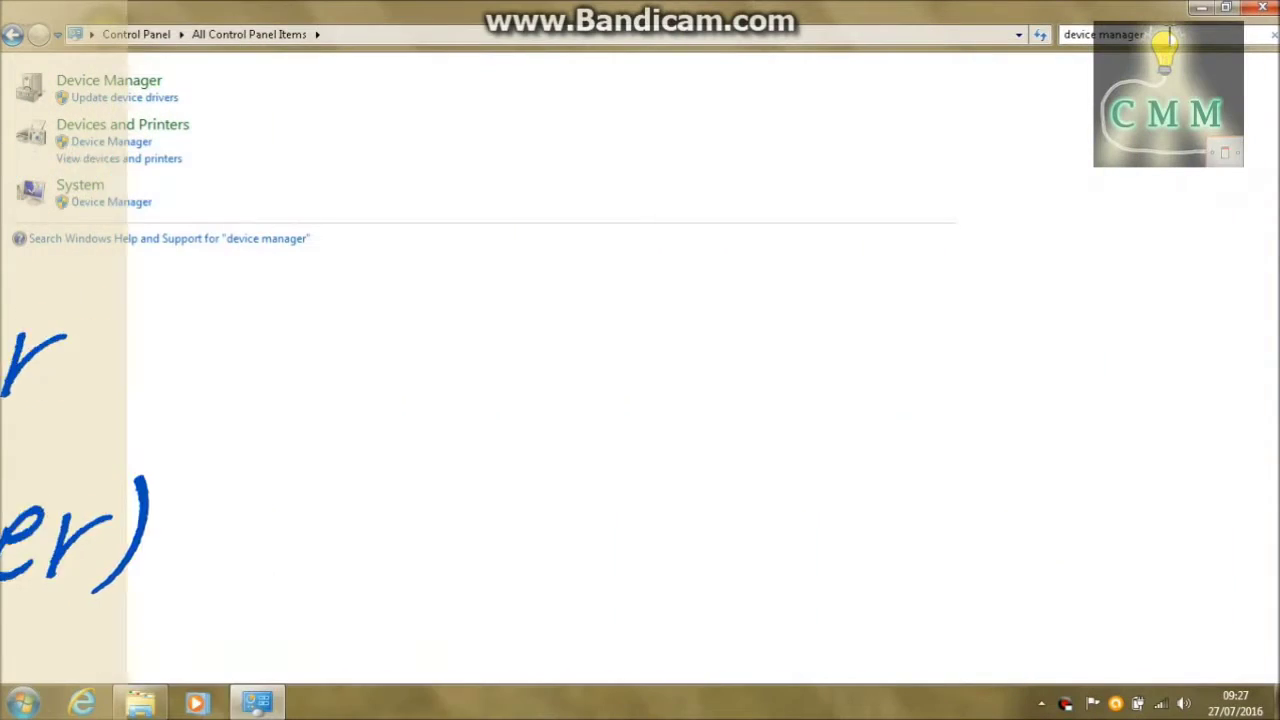
# Step: Open Device Manager from Control Panel and show the properties of the PCI Device listed under Other devices
pyautogui.click(1112, 34)
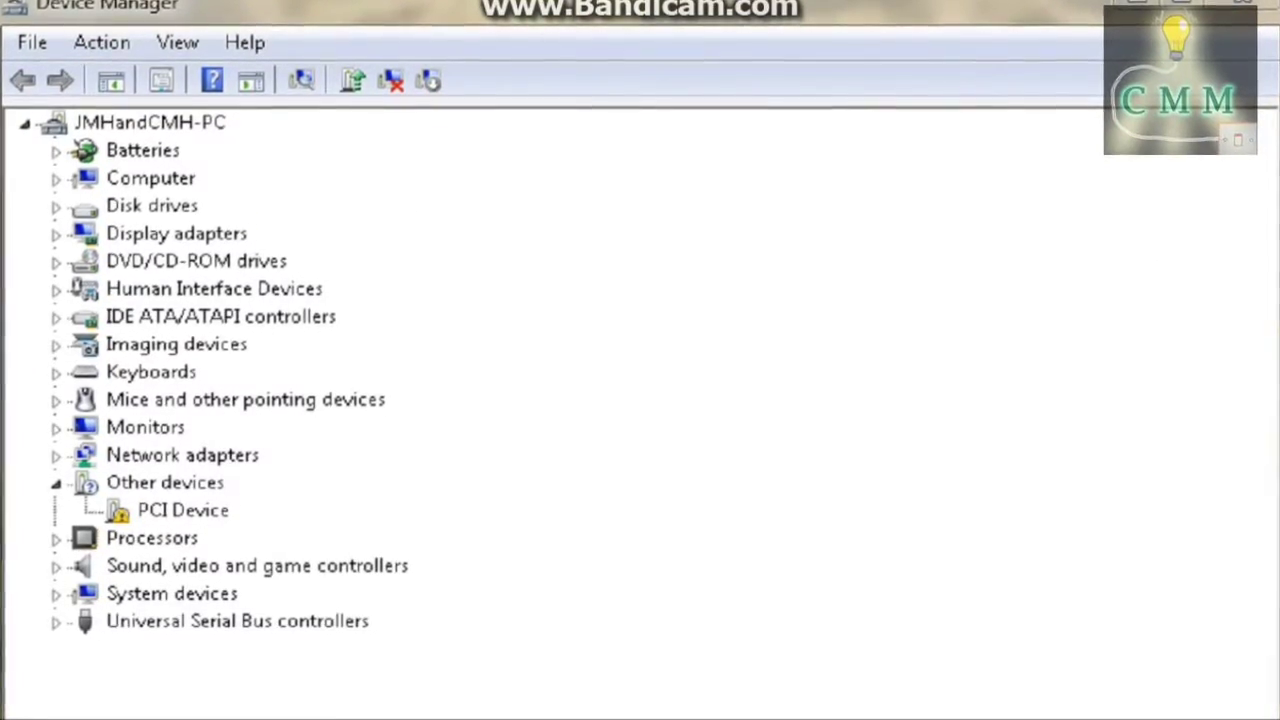
pyautogui.click(168, 512)
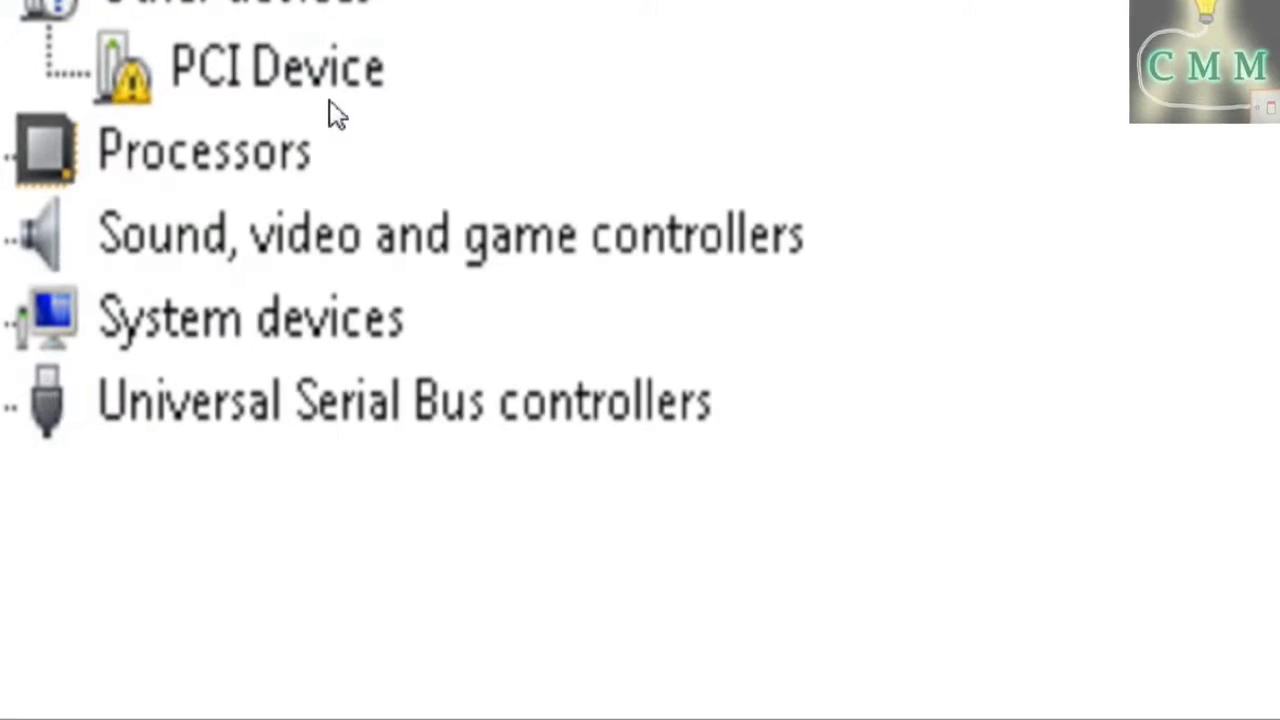
pyautogui.click(300, 50)
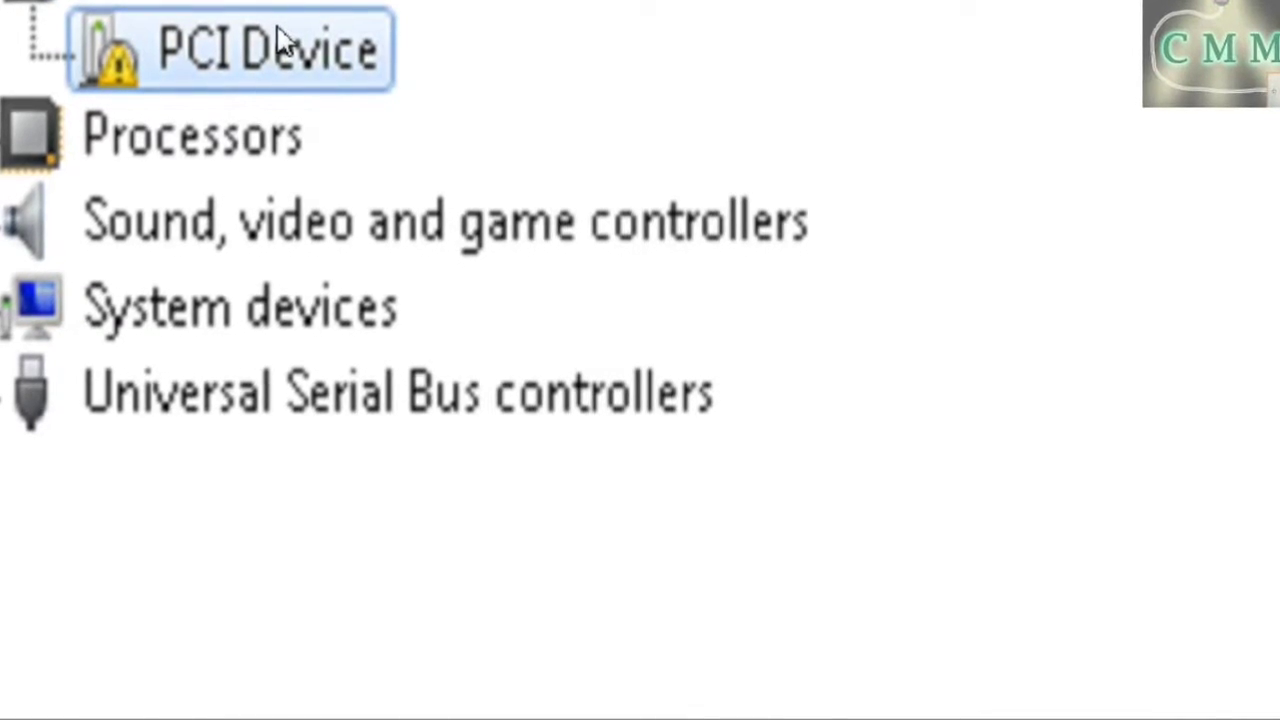
pyautogui.click(175, 110)
pyautogui.press('Up')
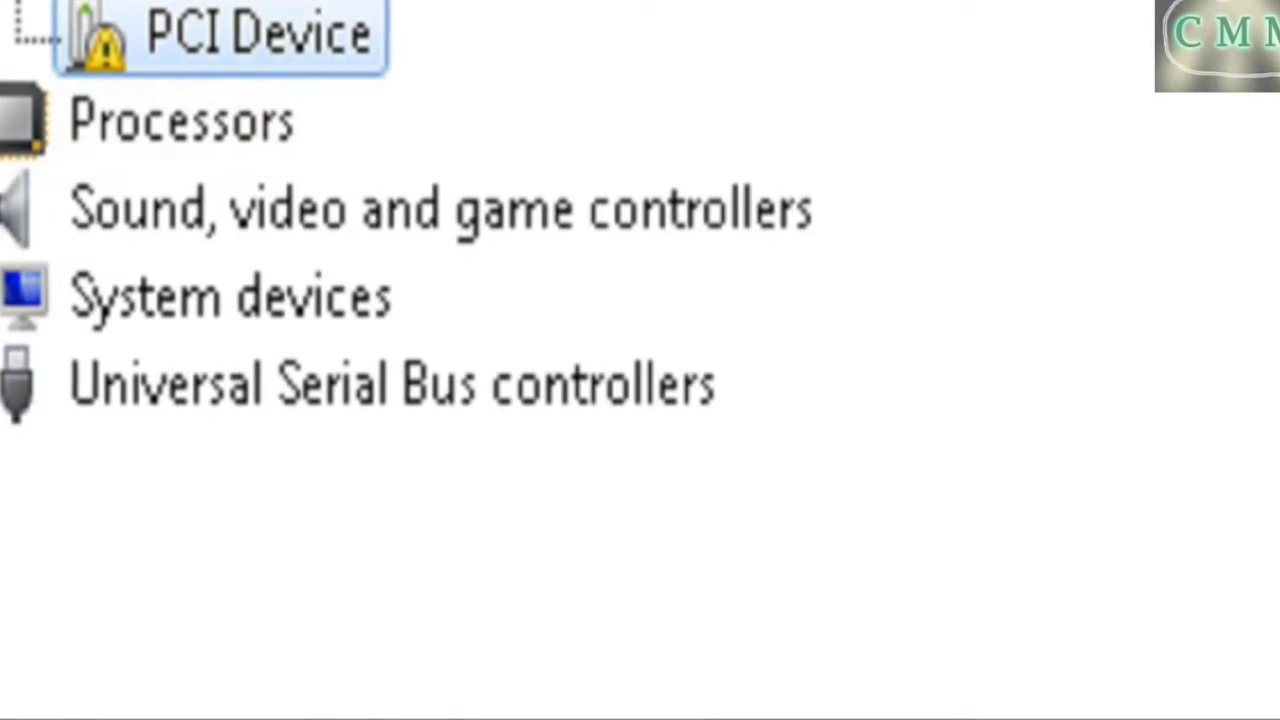
pyautogui.click(377, 263)
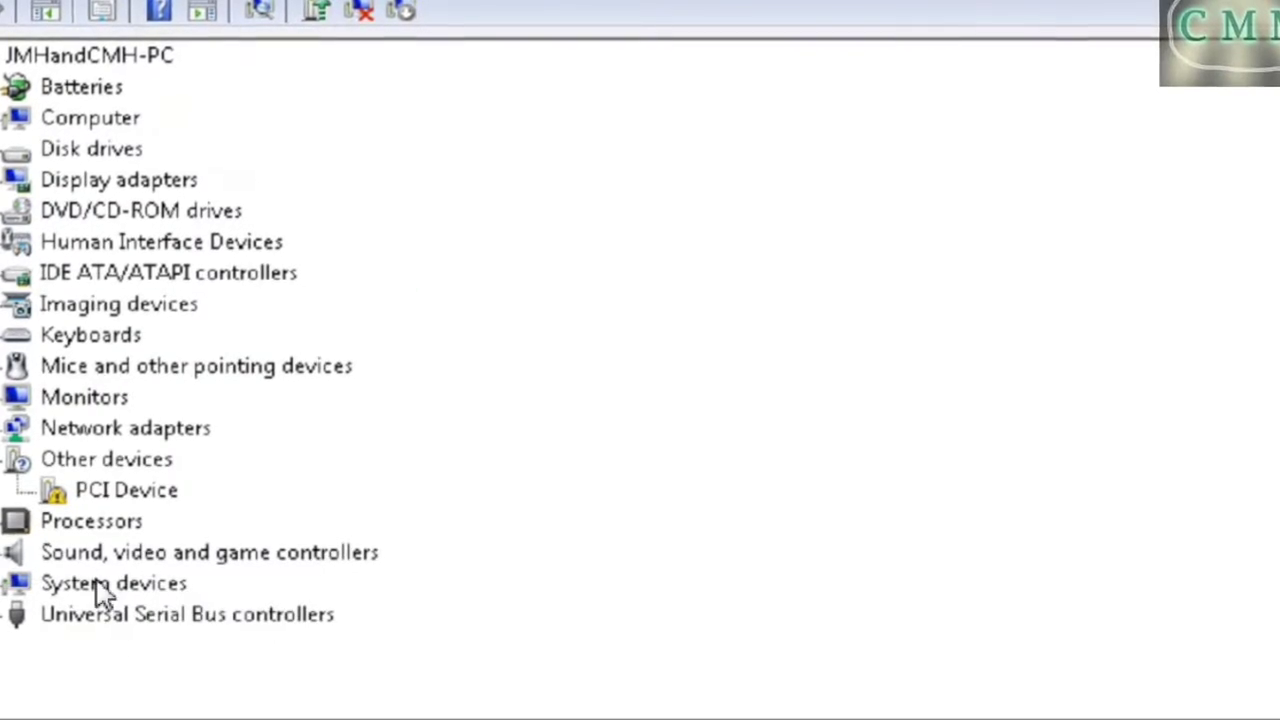
pyautogui.rightClick(110, 492)
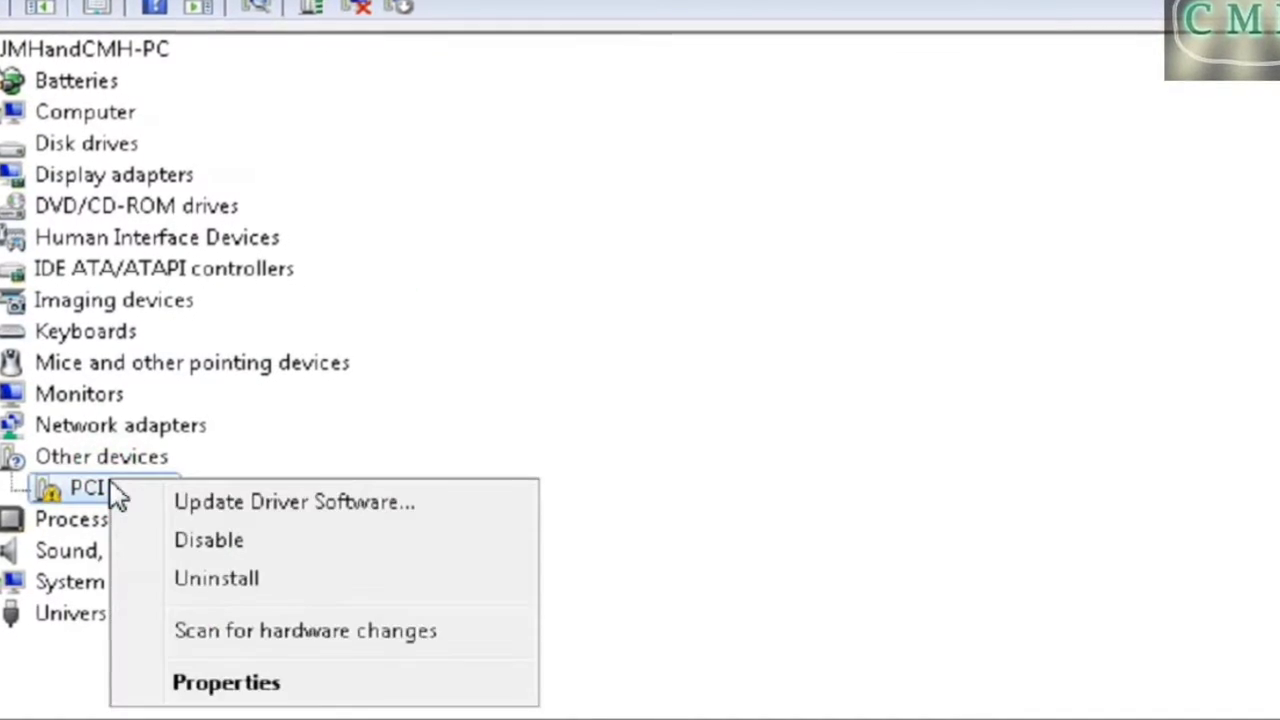
pyautogui.click(200, 682)
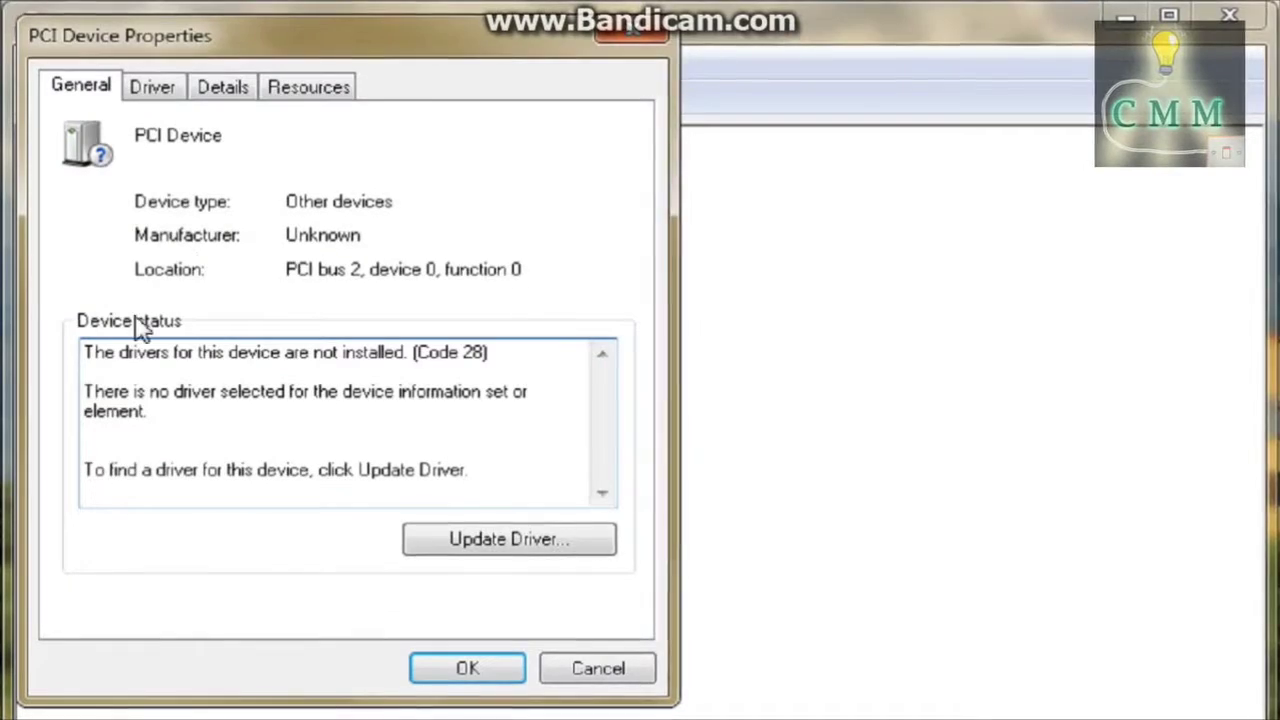
# Step: Examine the device status text in the PCI Device properties, highlighting the error code
pyautogui.moveTo(124, 350); pyautogui.dragTo(586, 360)
pyautogui.click(545, 393)
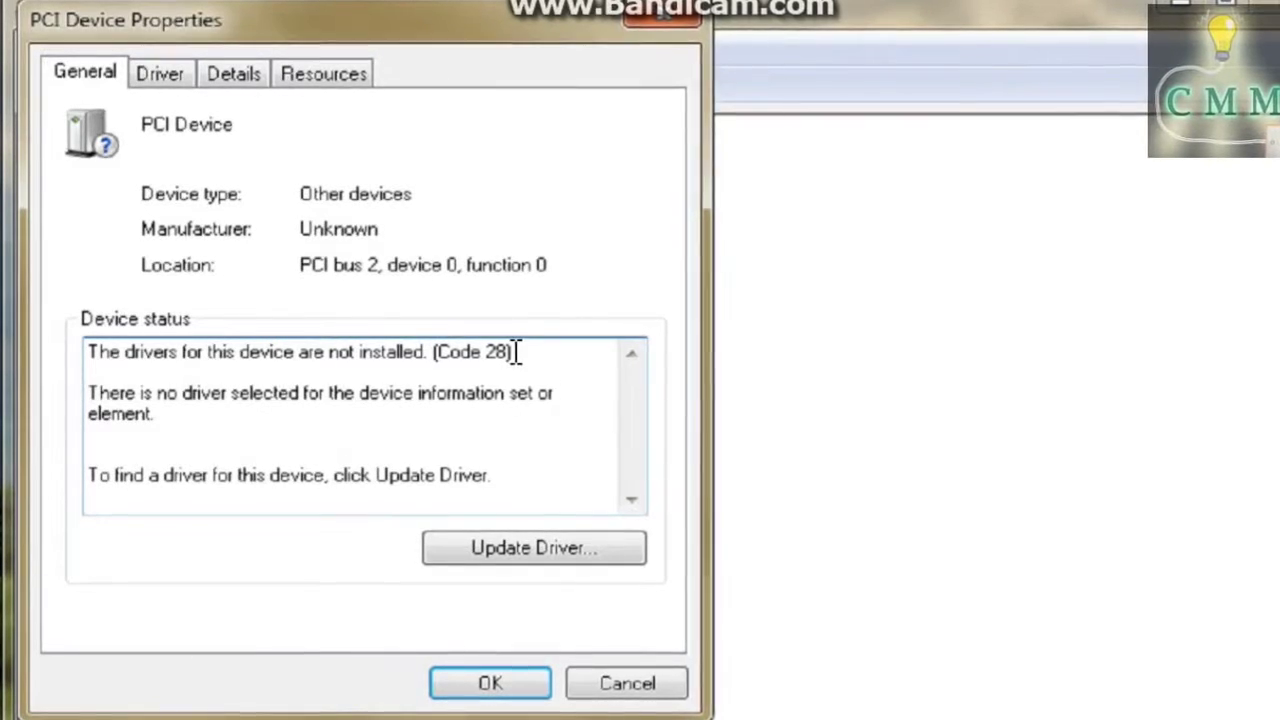
pyautogui.moveTo(531, 352); pyautogui.dragTo(418, 352)
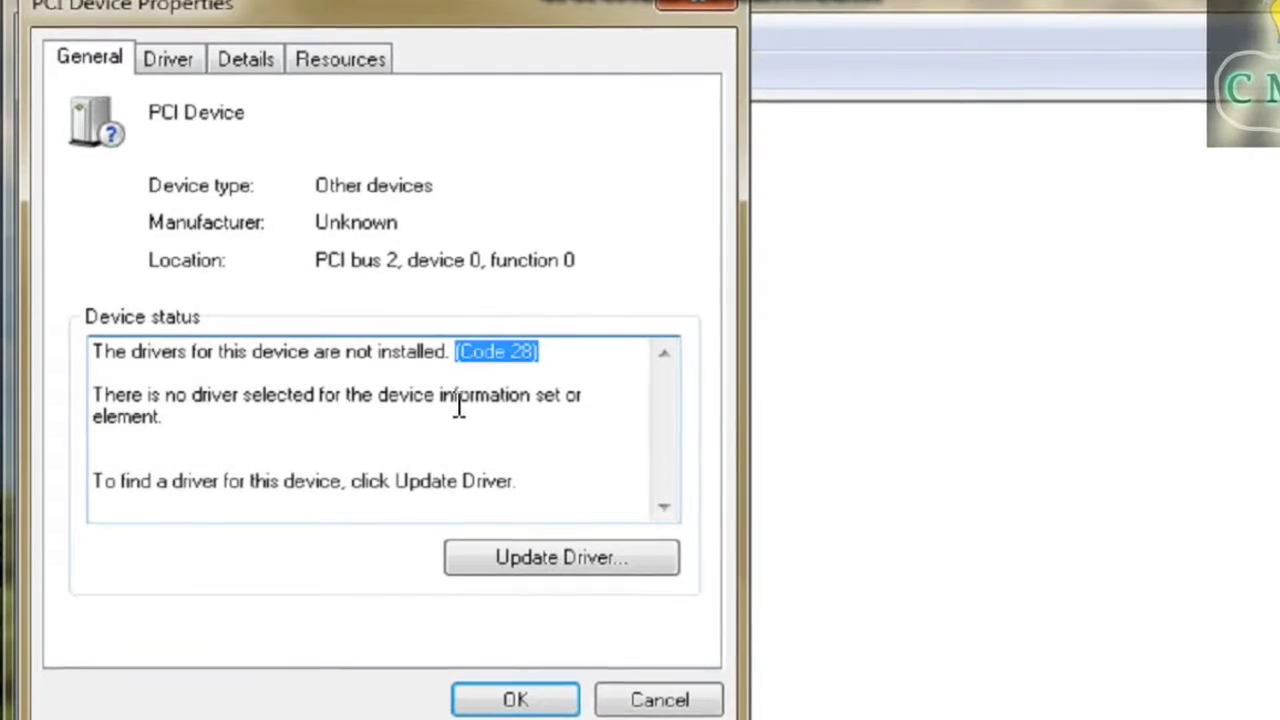
pyautogui.click(349, 459)
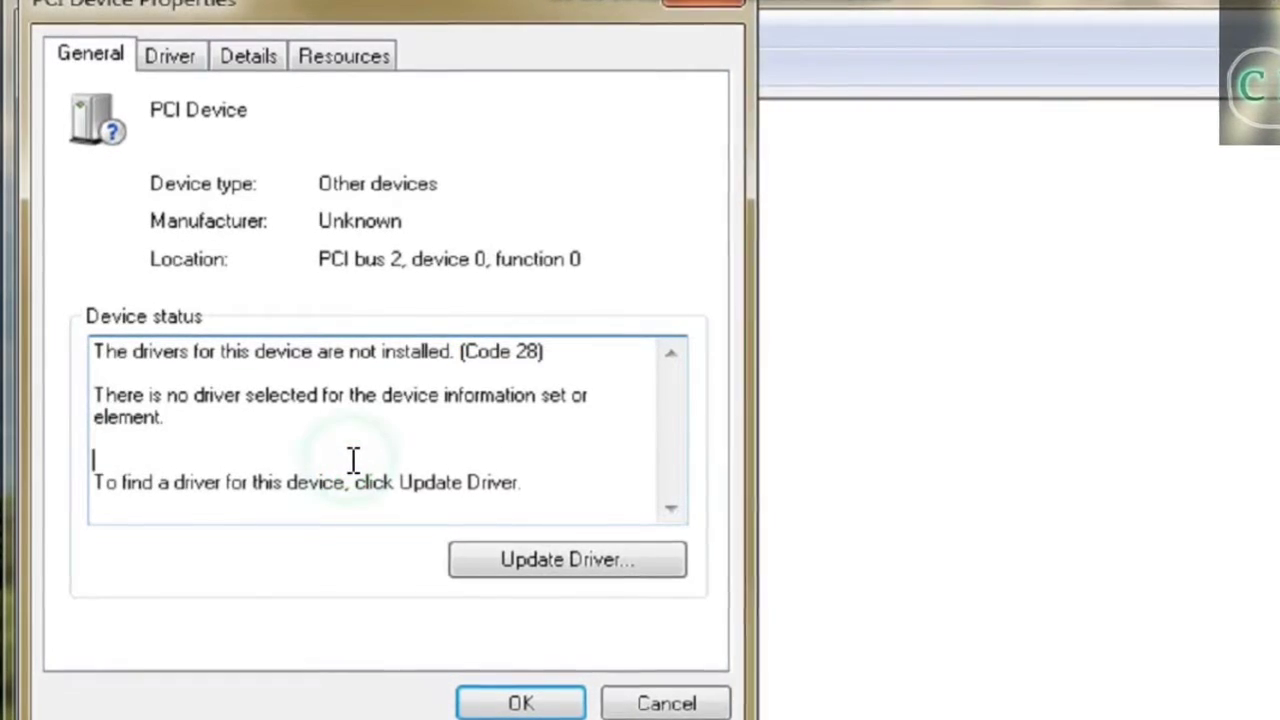
pyautogui.click(298, 438)
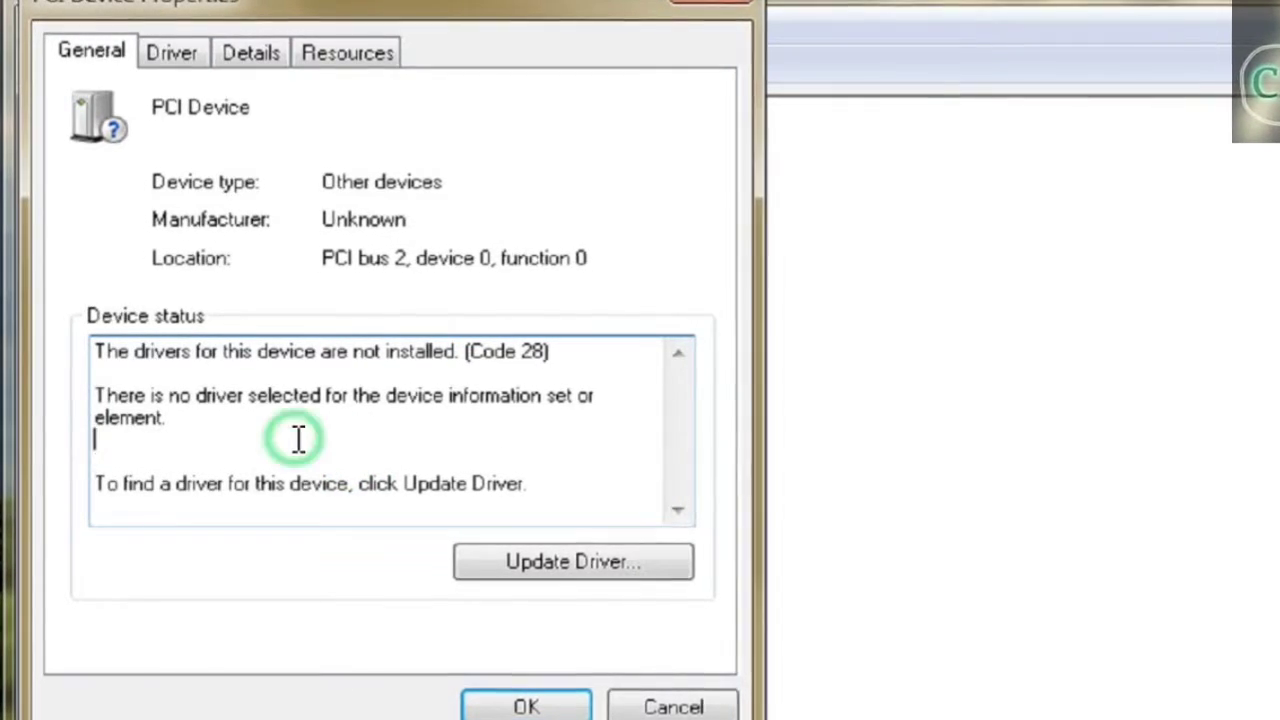
pyautogui.click(243, 368)
pyautogui.click(505, 493)
pyautogui.click(577, 503)
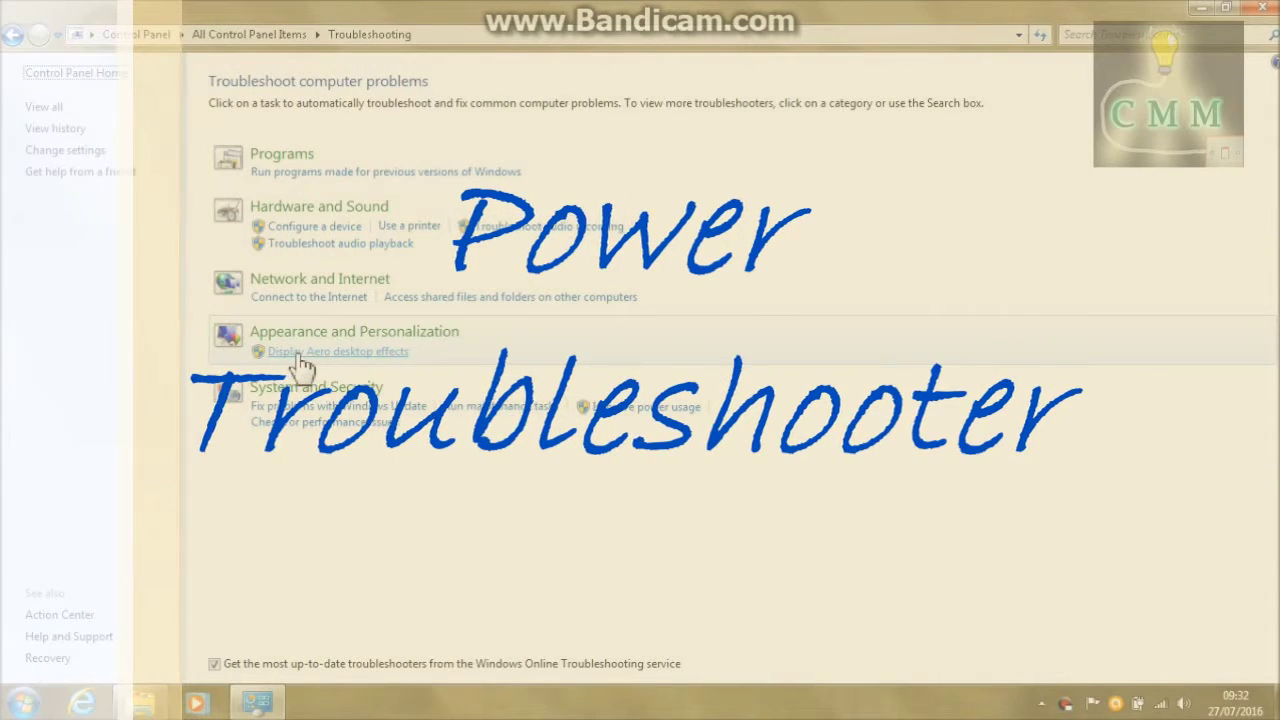
# Step: Run the Power troubleshooter from the System and Security category and close it once its repairs are completed
pyautogui.click(300, 388)
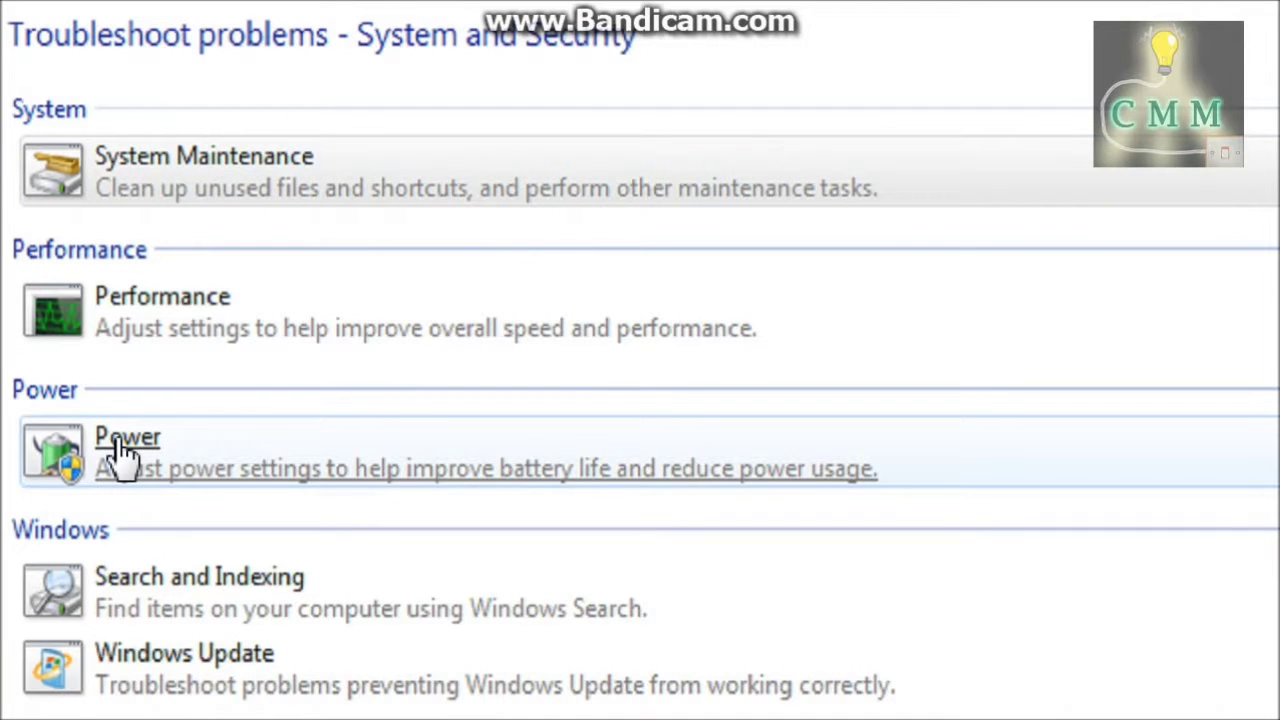
pyautogui.click(118, 450)
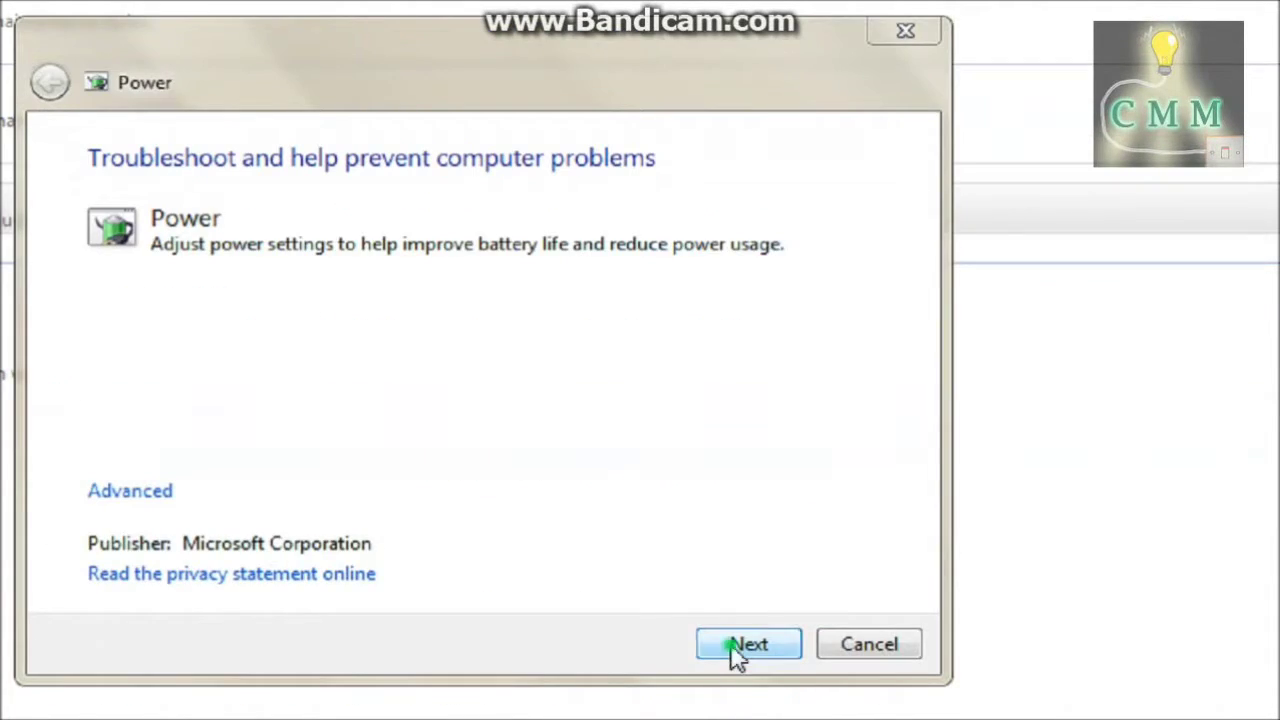
pyautogui.click(748, 644)
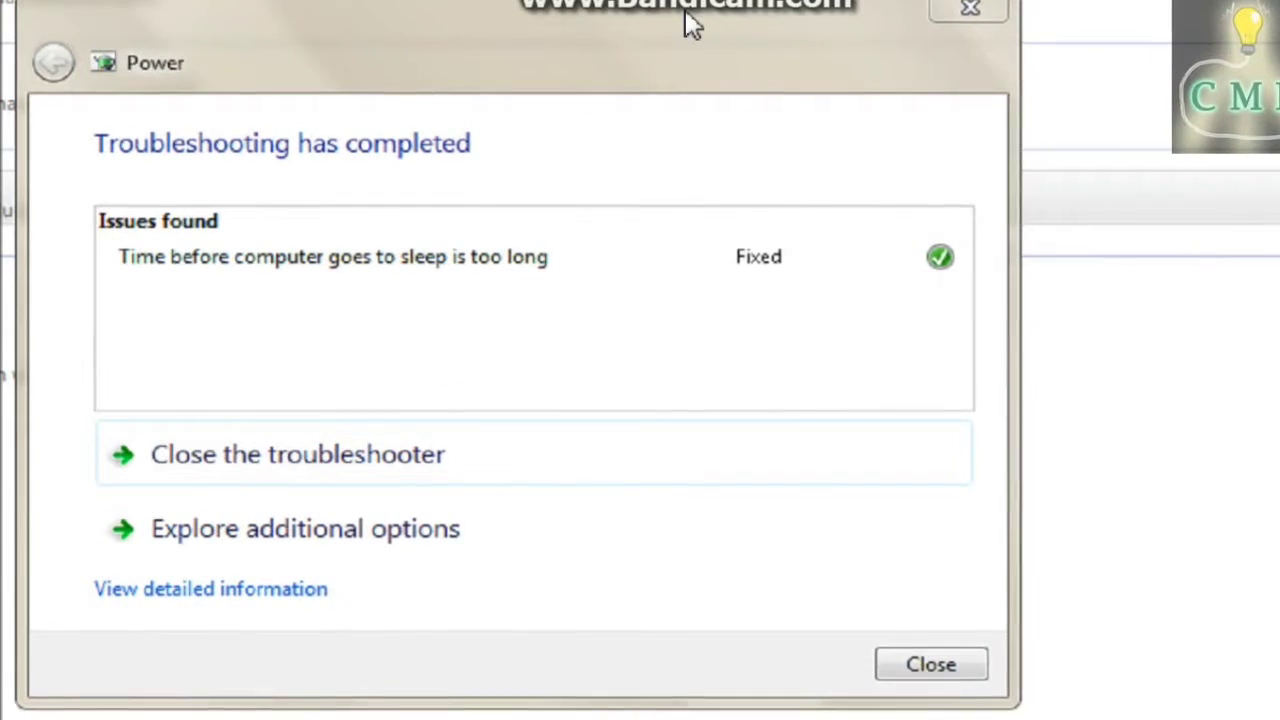
pyautogui.click(650, 38)
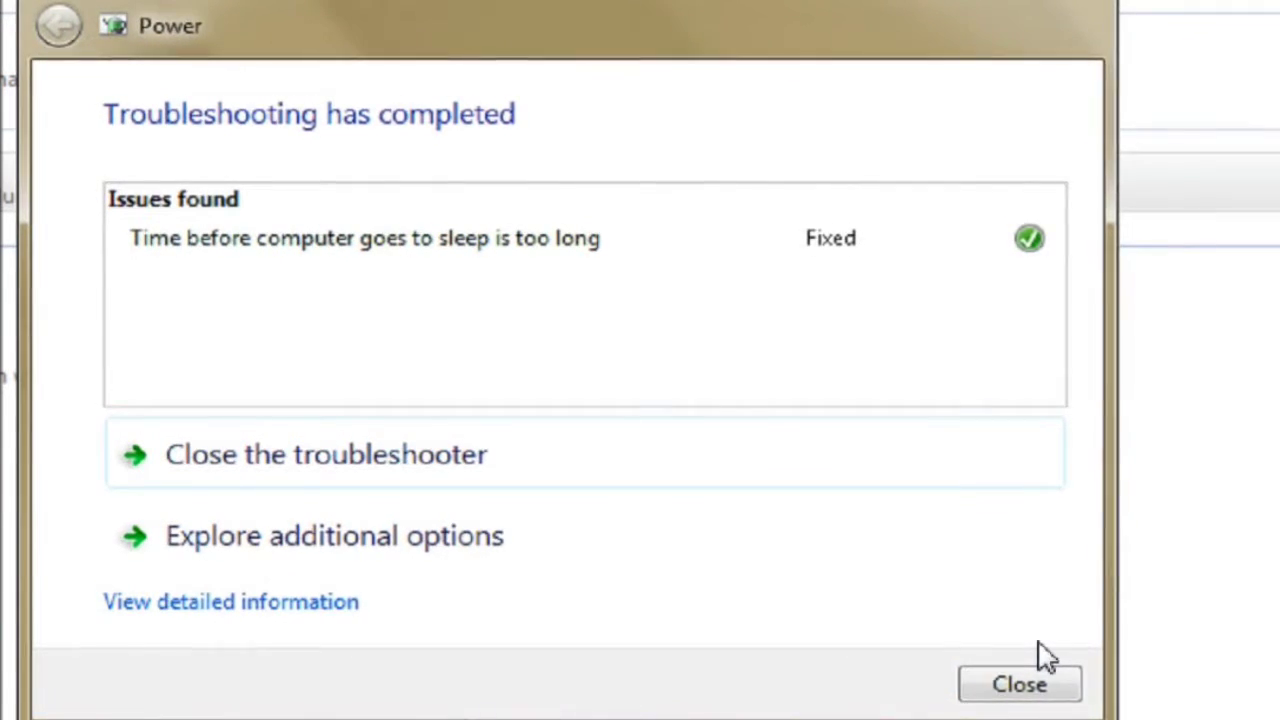
pyautogui.click(1030, 682)
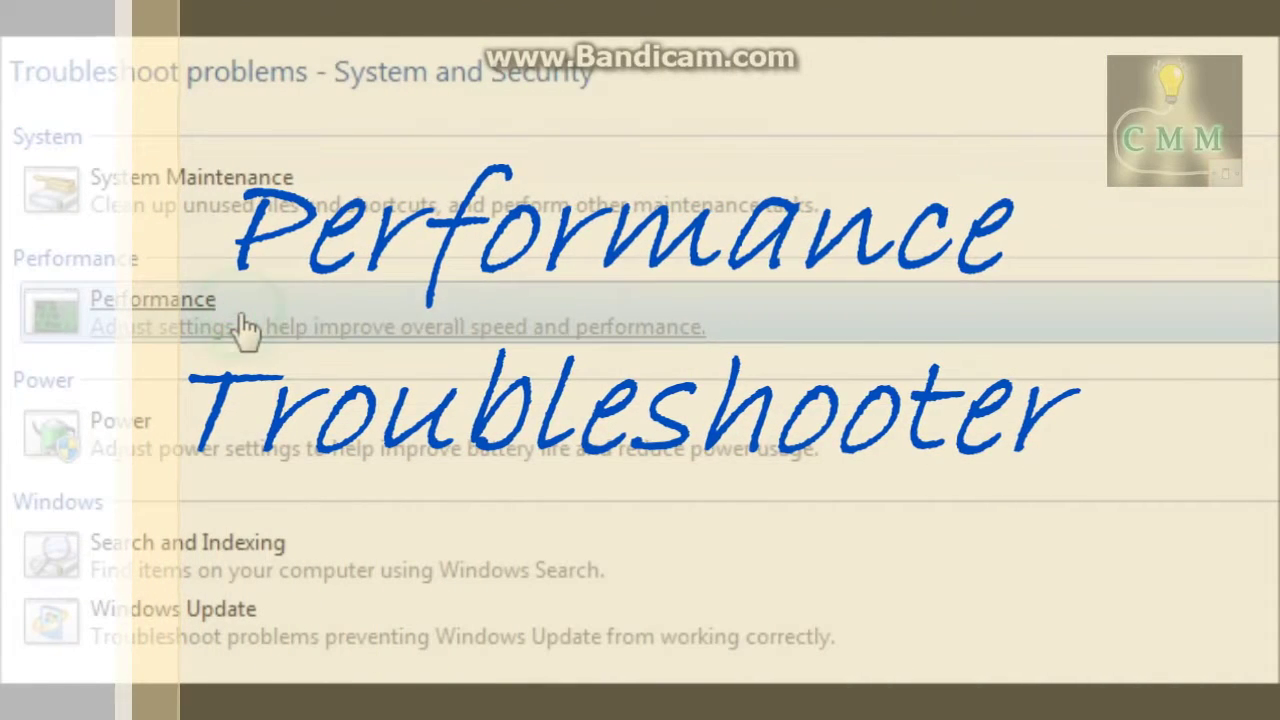
# Step: Run the Performance troubleshooter, review the problems found, and close it without applying the administrator repairs
pyautogui.click(241, 316)
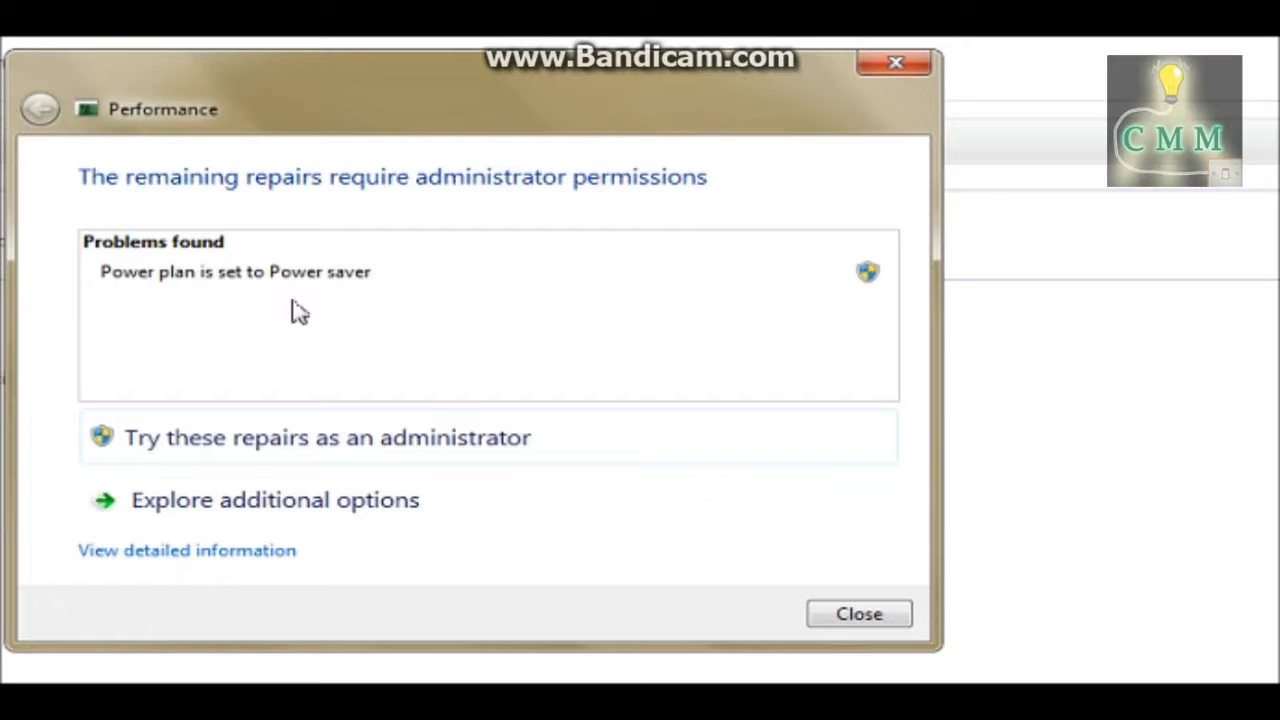
pyautogui.moveTo(276, 136); pyautogui.dragTo(305, 90)
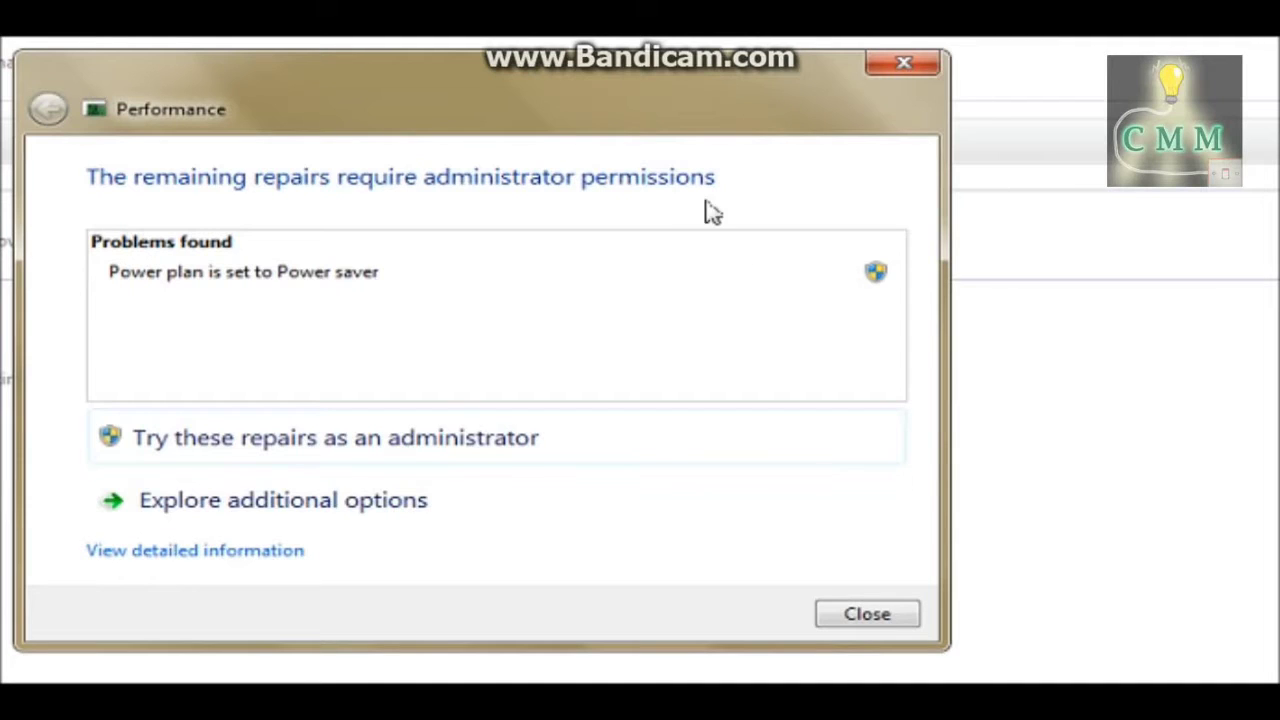
pyautogui.moveTo(296, 285)
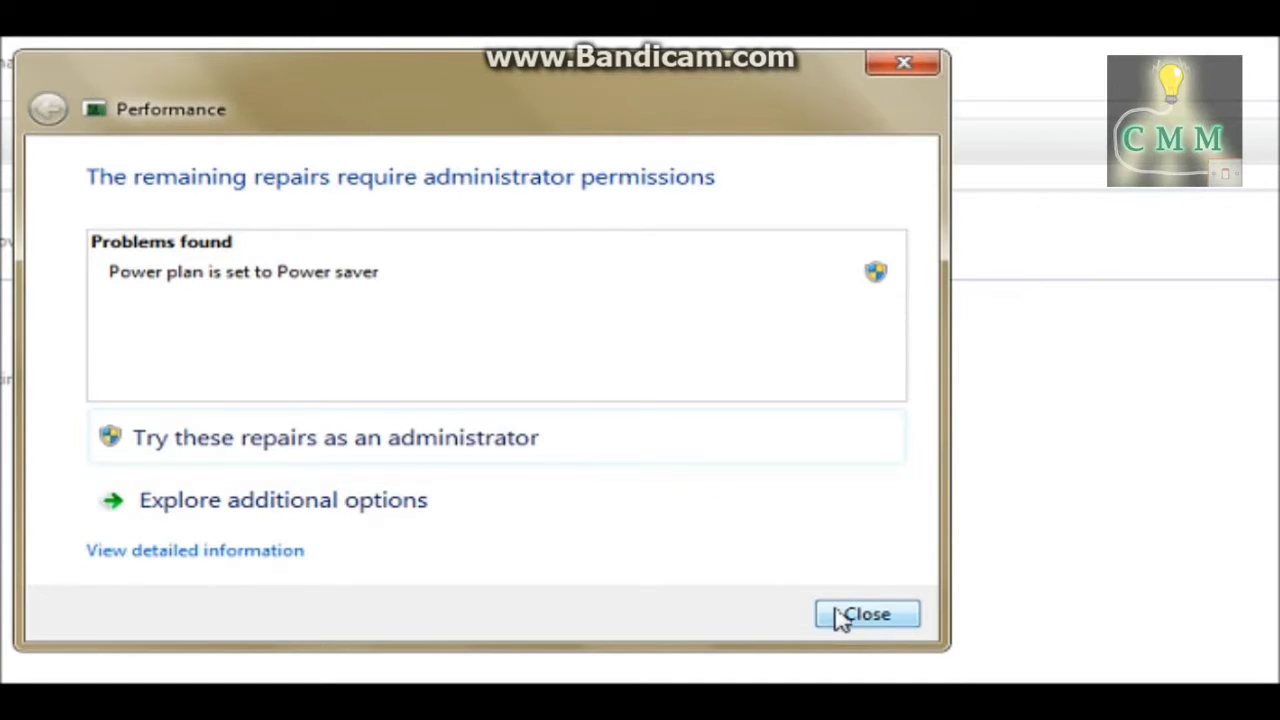
pyautogui.click(842, 617)
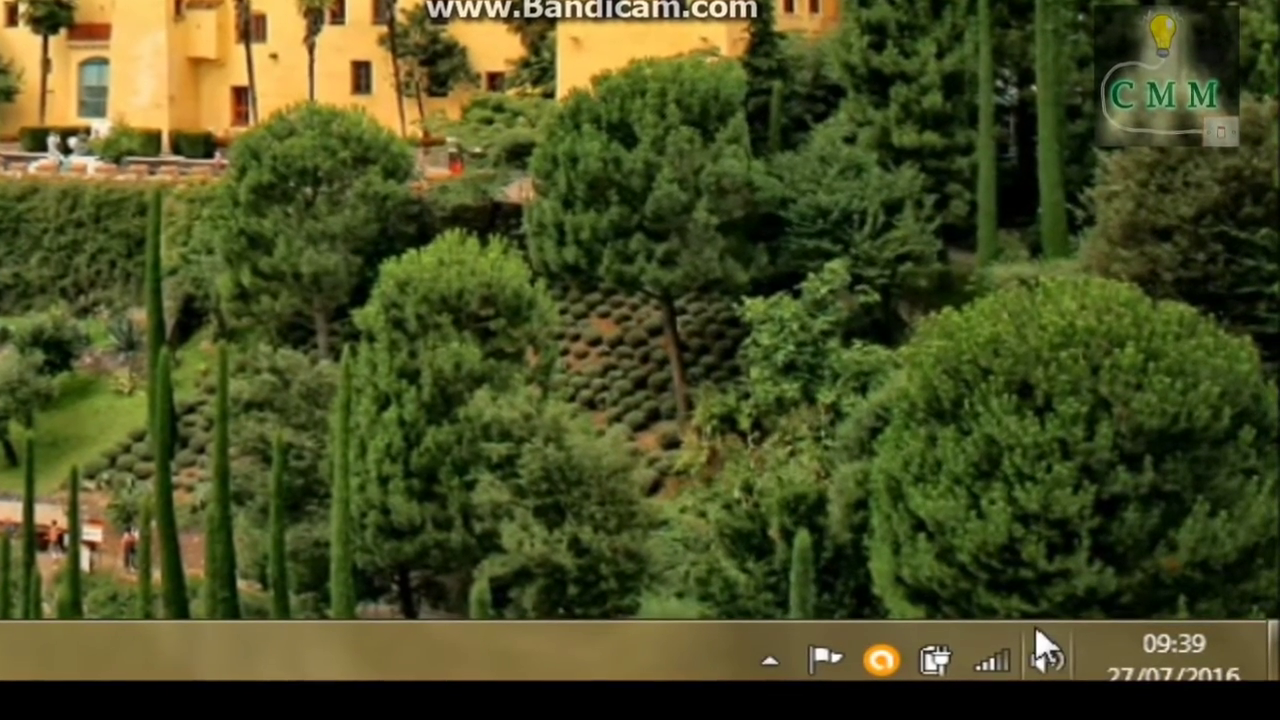
# Step: Mute the sound and check the High Definition Audio Device and Turtle Beach PX11 Chat speakers among the playback devices
pyautogui.press('XF86AudioMute')
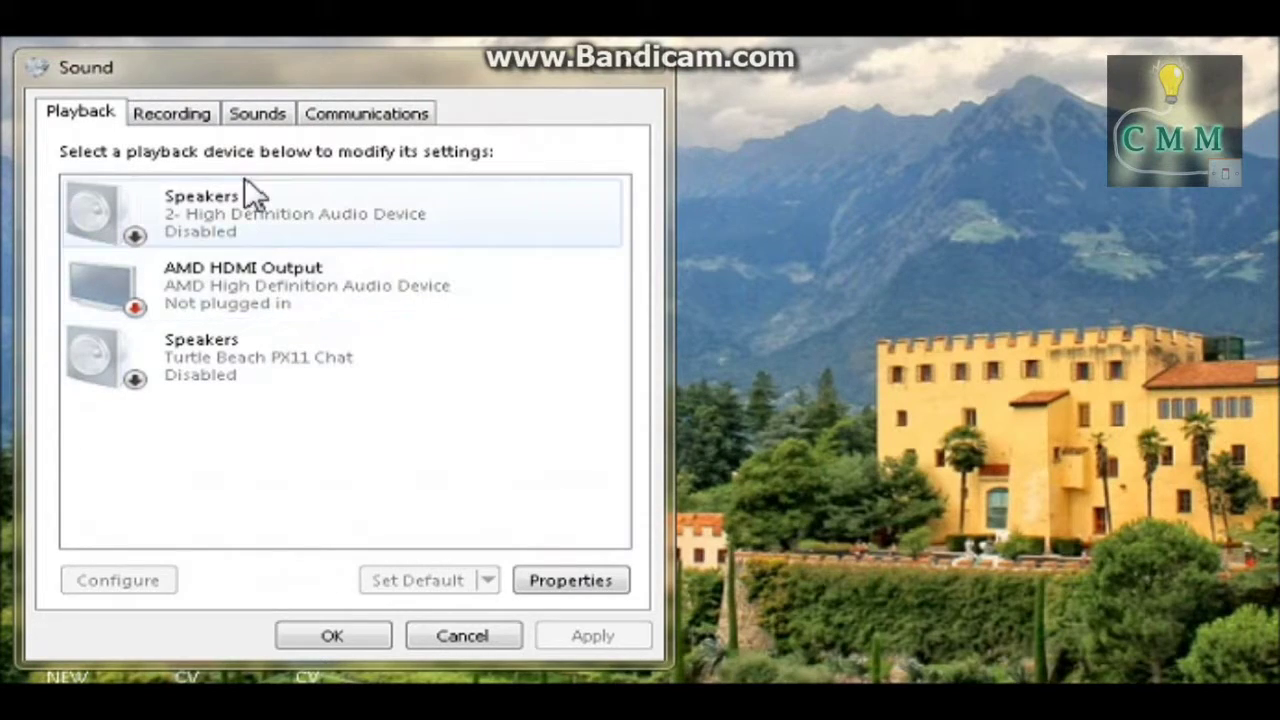
pyautogui.click(207, 225)
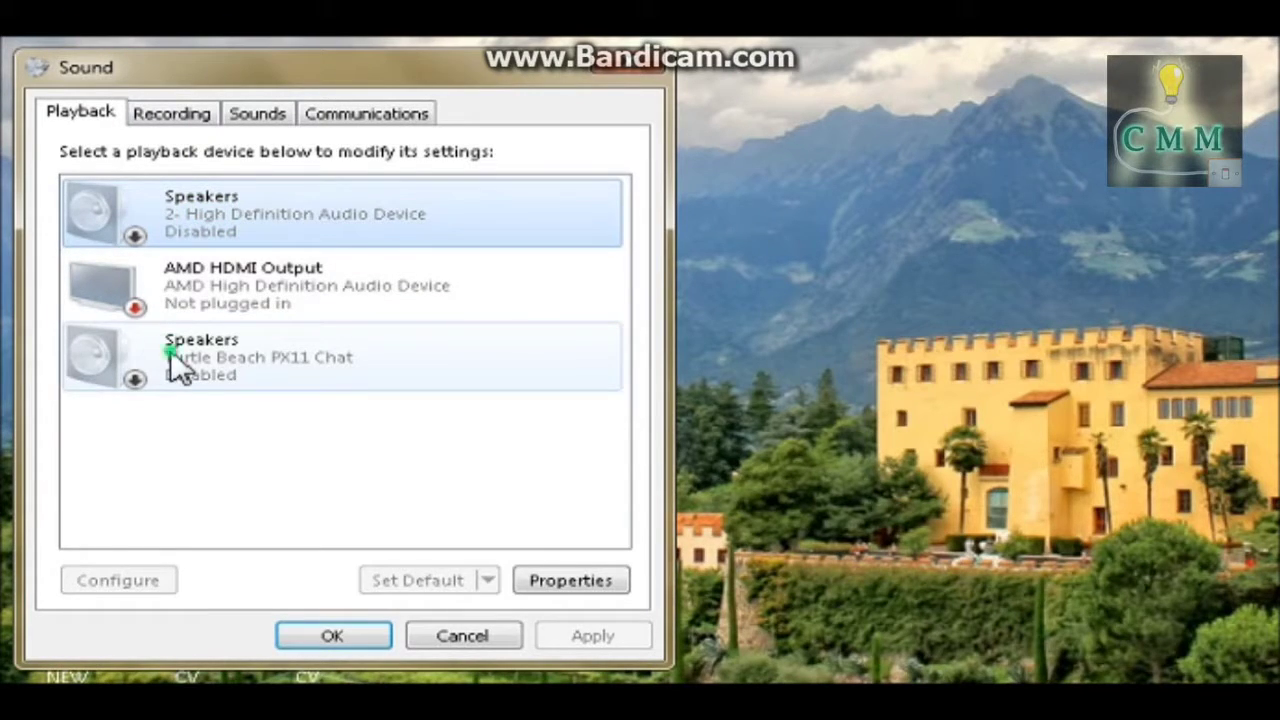
pyautogui.click(172, 365)
pyautogui.click(208, 242)
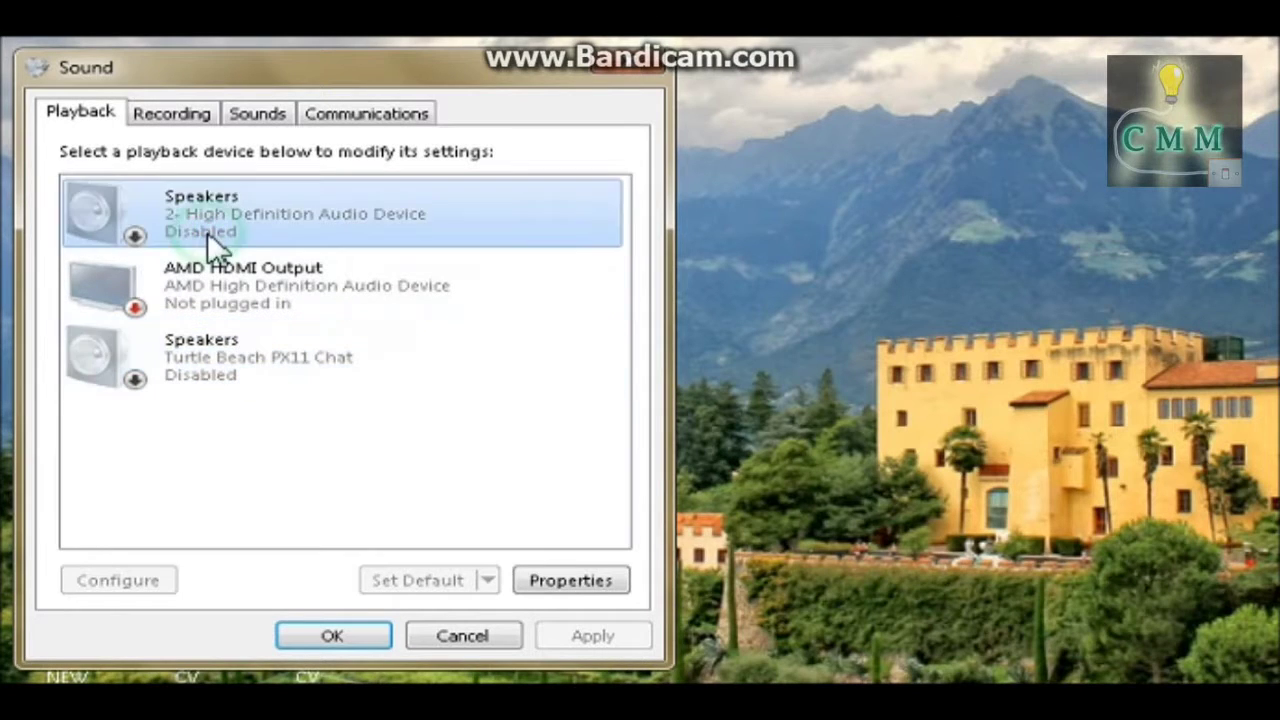
pyautogui.click(206, 358)
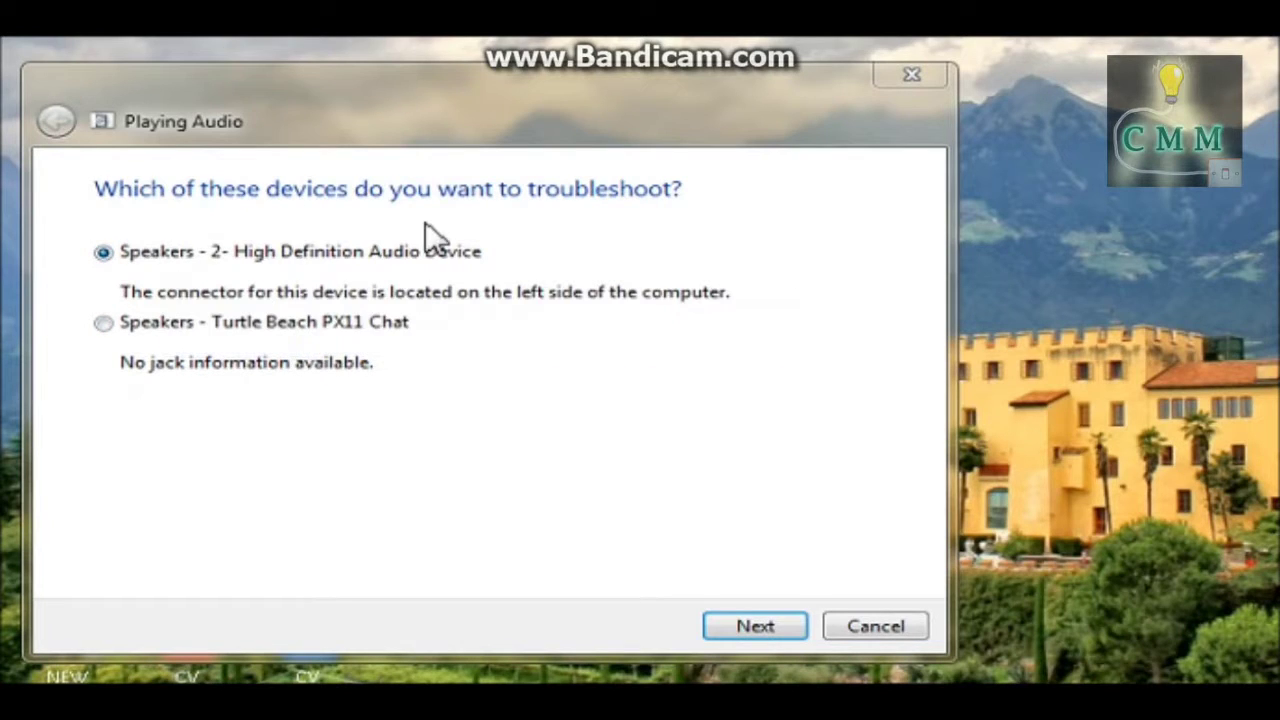
# Step: Run the Playing Audio troubleshooter on the device "Speakers - Turtle Beach PX11 Chat"
pyautogui.click(756, 627)
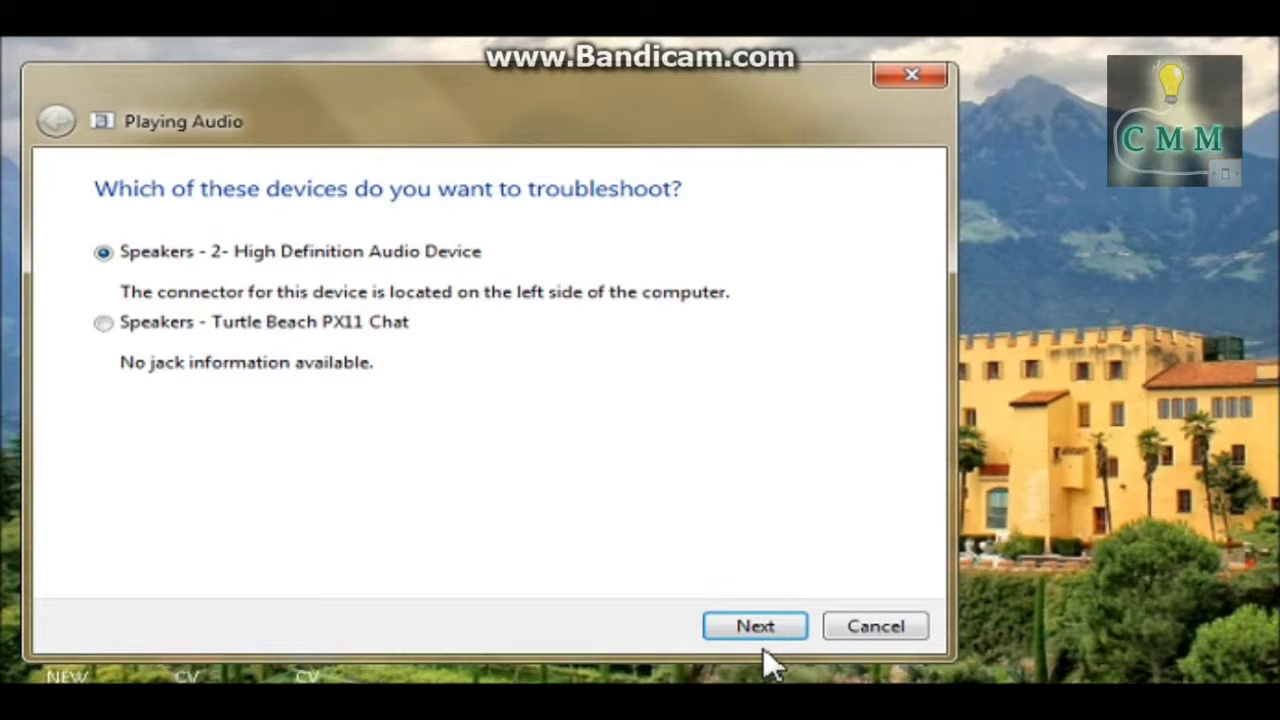
pyautogui.click(209, 323)
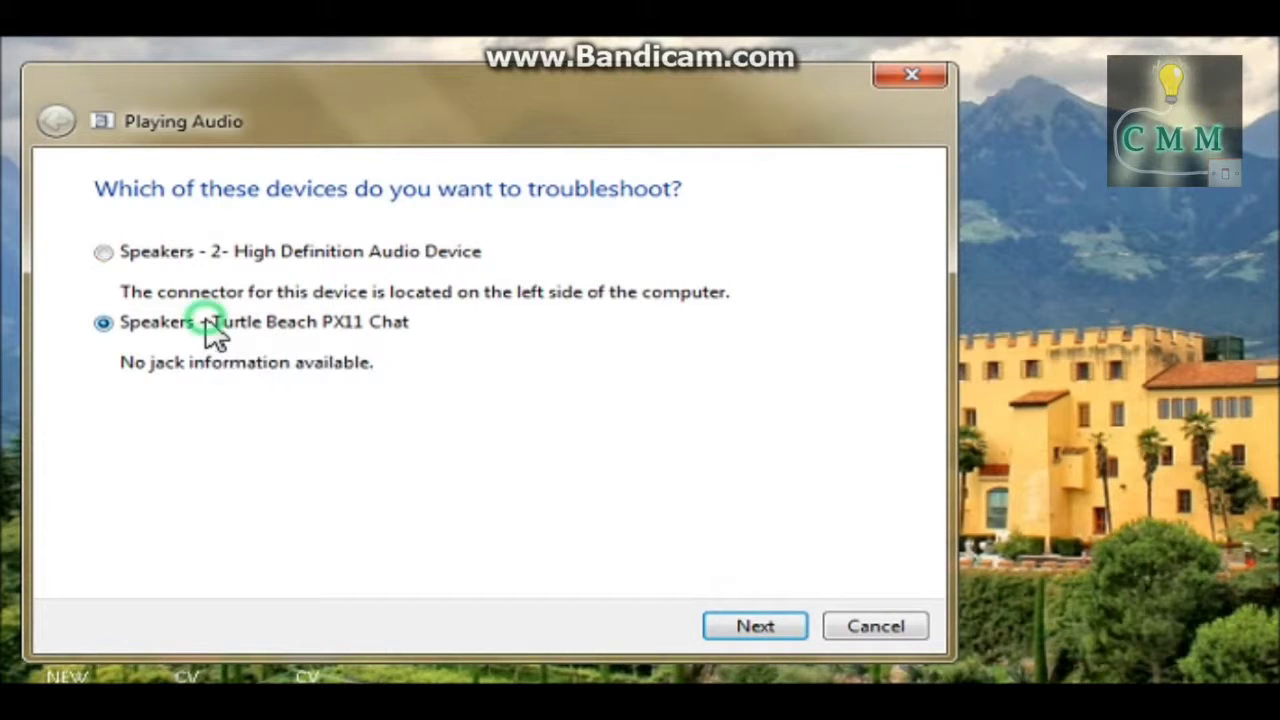
pyautogui.click(755, 627)
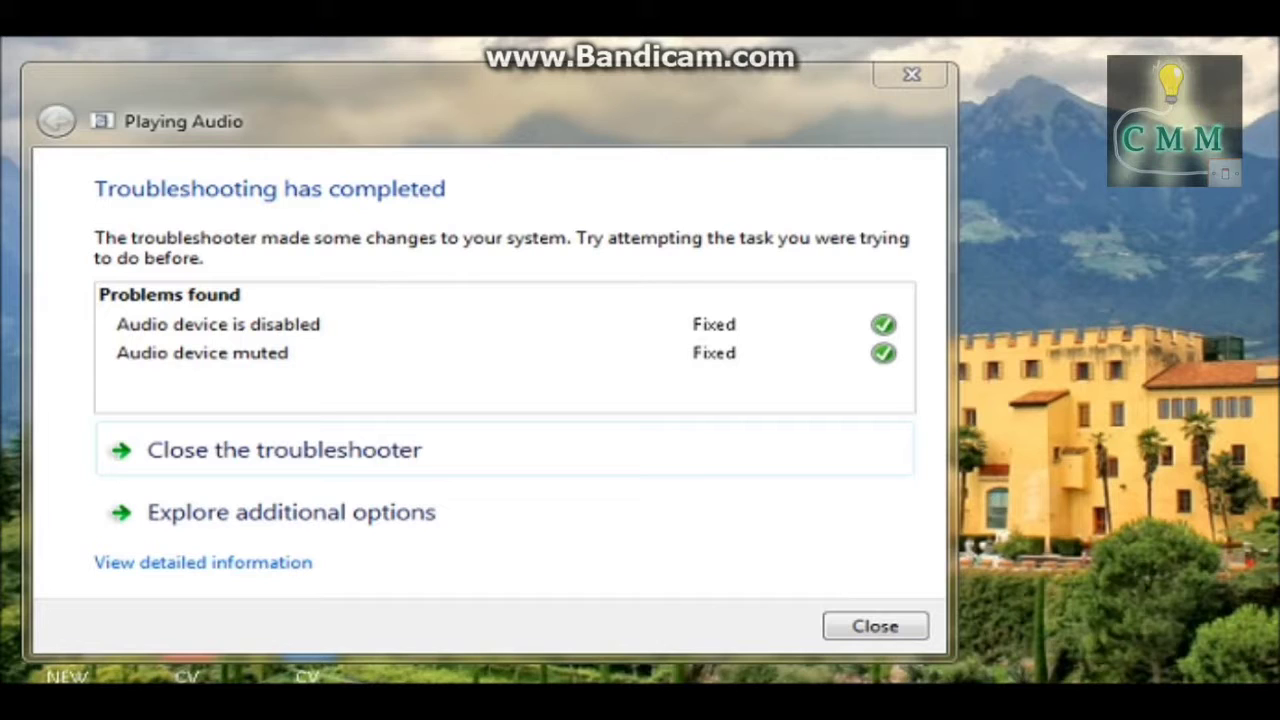
# Step: Examine the problems found and their repair status in the Playing Audio troubleshooter, then close it
pyautogui.moveTo(281, 85); pyautogui.dragTo(272, 89)
pyautogui.click(250, 363)
pyautogui.click(263, 364)
pyautogui.click(308, 337)
pyautogui.click(292, 338)
pyautogui.moveTo(842, 330); pyautogui.dragTo(827, 521)
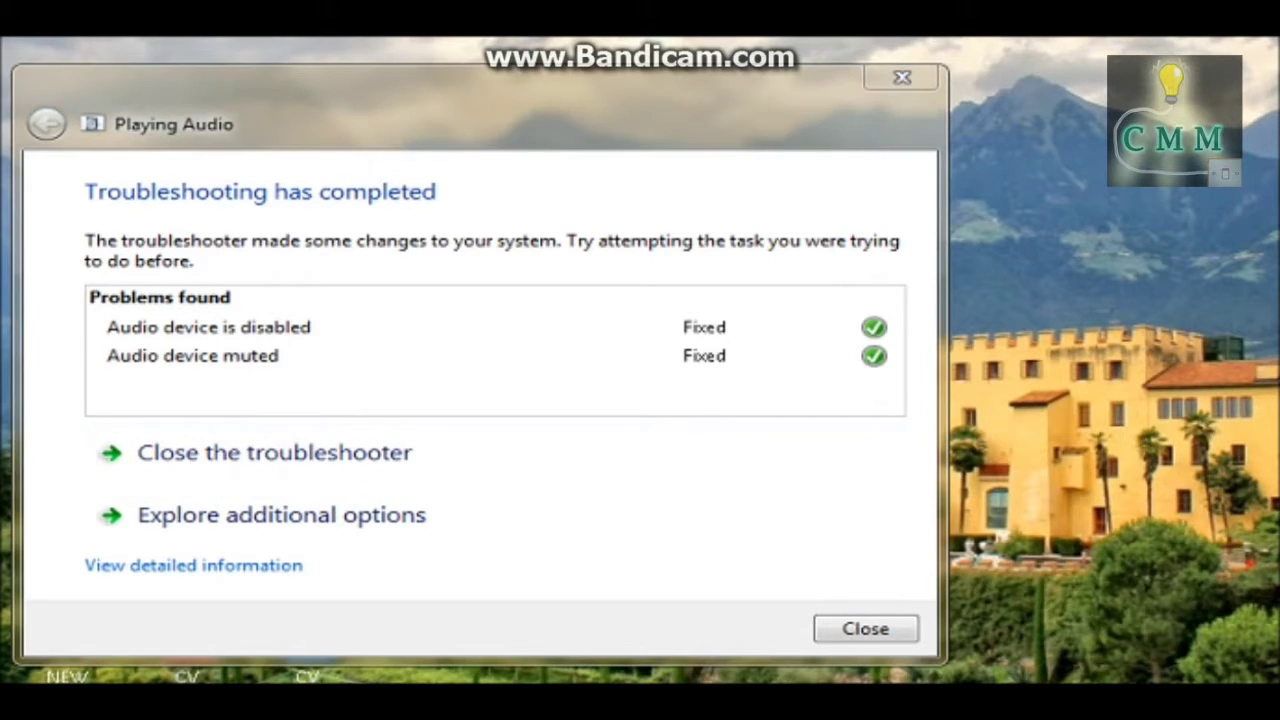
pyautogui.click(741, 352)
pyautogui.click(852, 626)
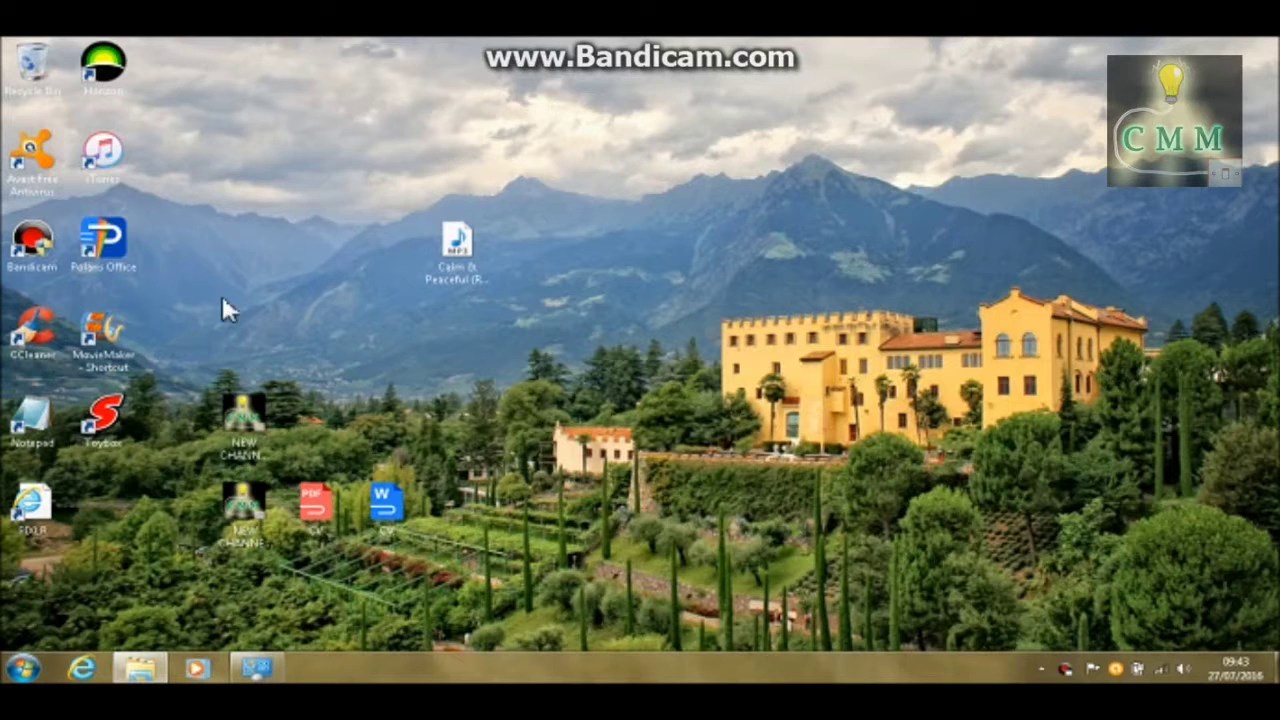
pyautogui.click(22, 667)
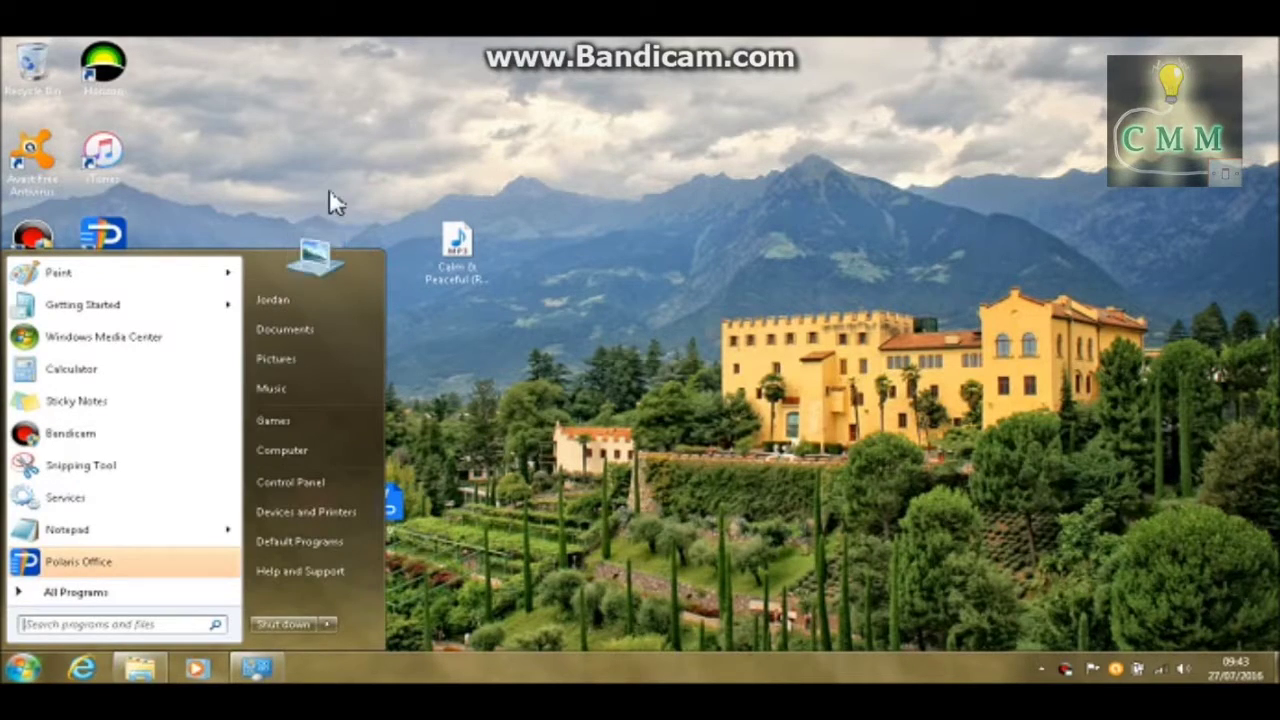
pyautogui.click(361, 146)
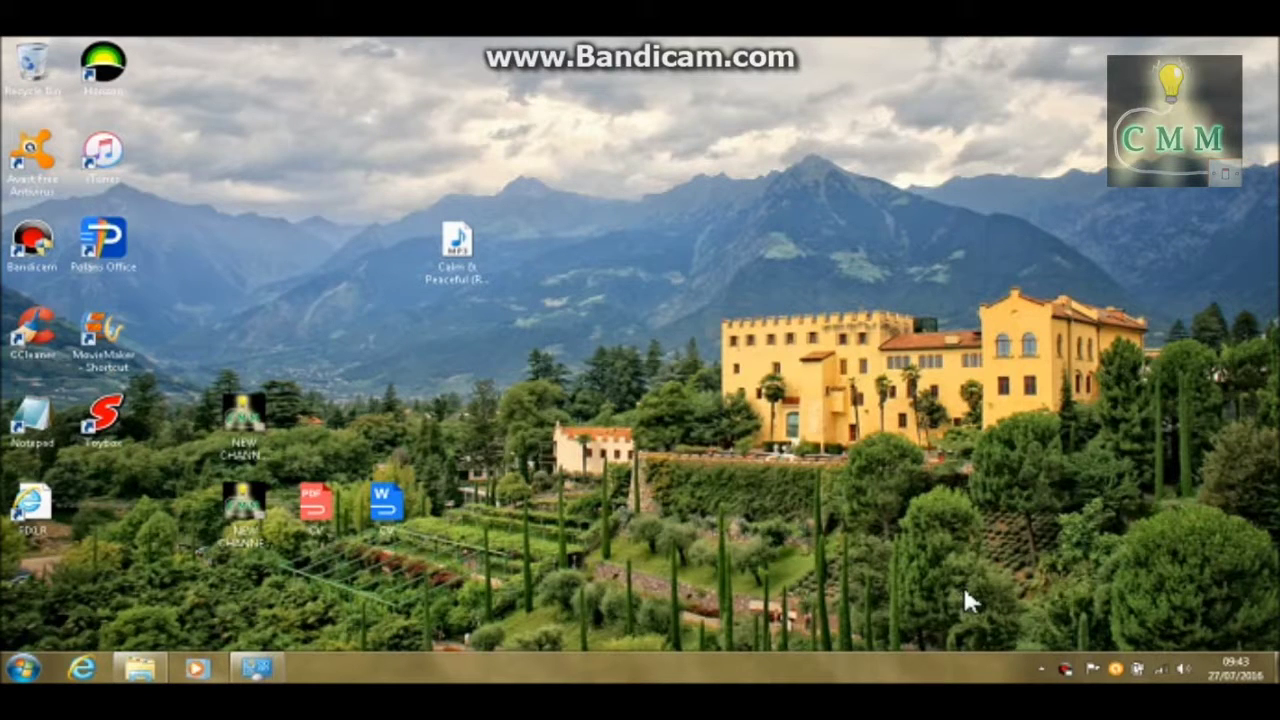
pyautogui.click(30, 668)
pyautogui.write('ty')
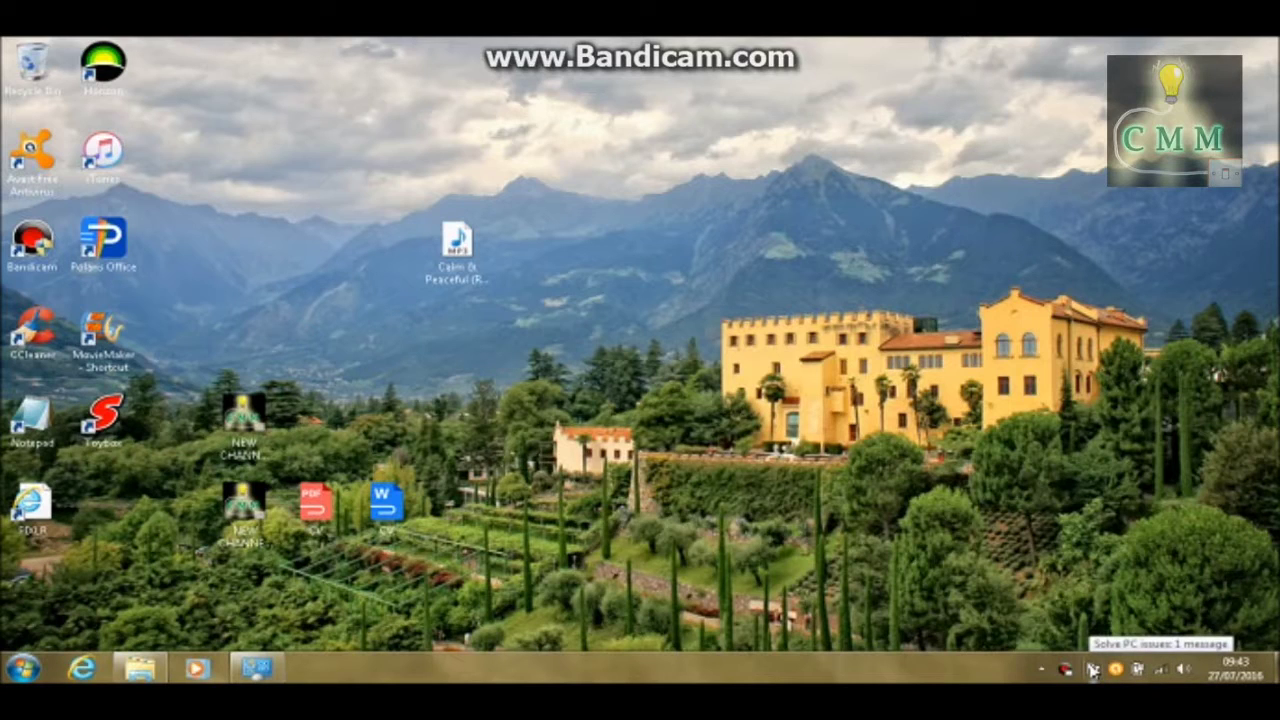
# Step: Show the Troubleshooting window by way of the Action Center notification flag, then close it
pyautogui.rightClick(1093, 670)
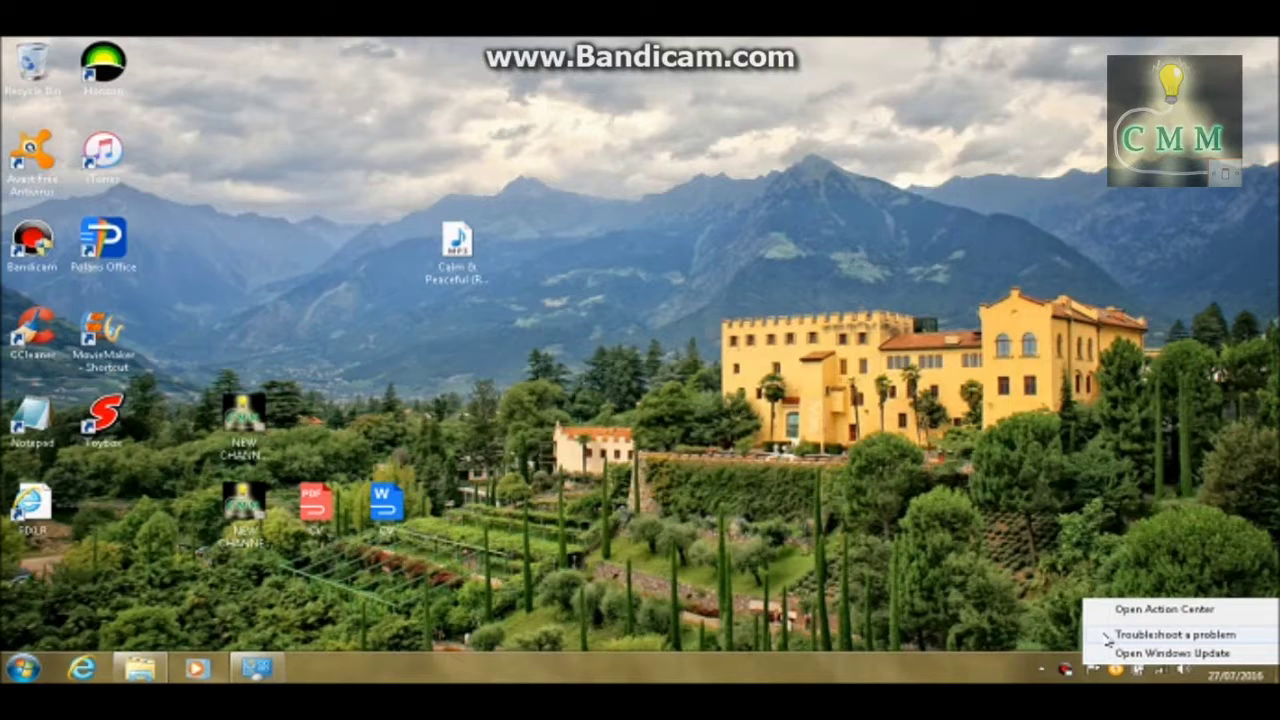
pyautogui.click(1108, 636)
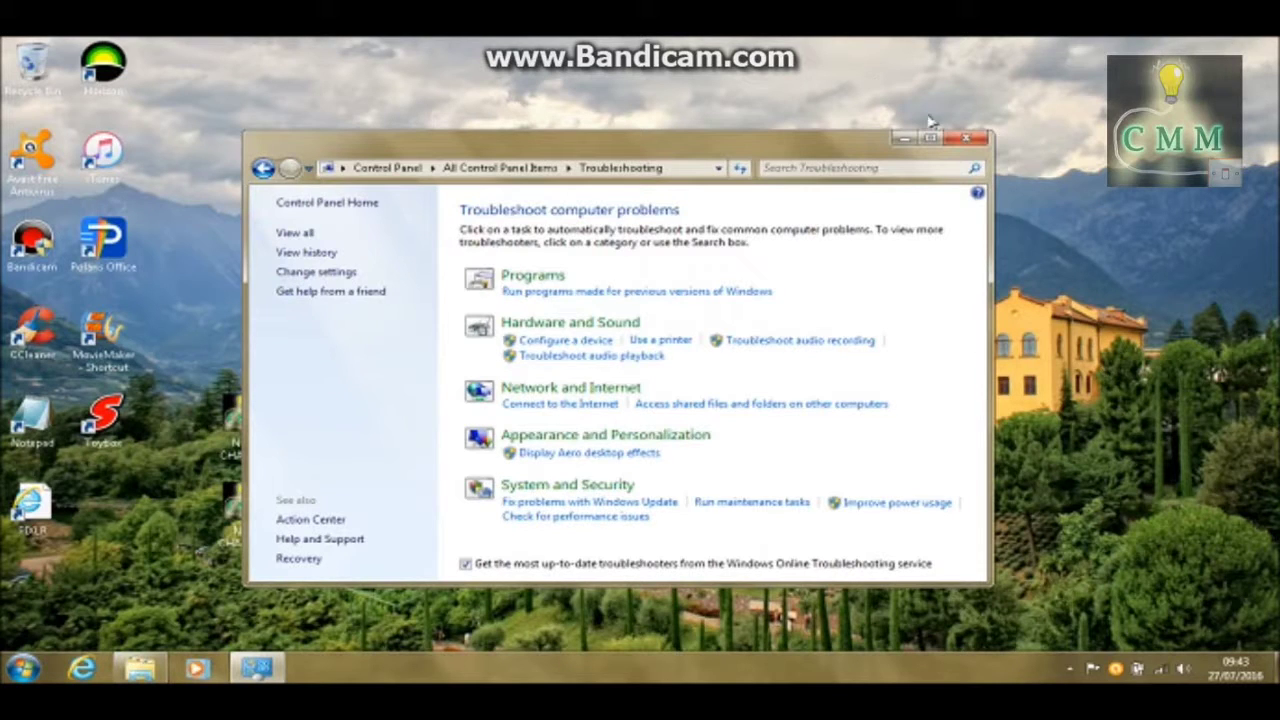
pyautogui.click(967, 139)
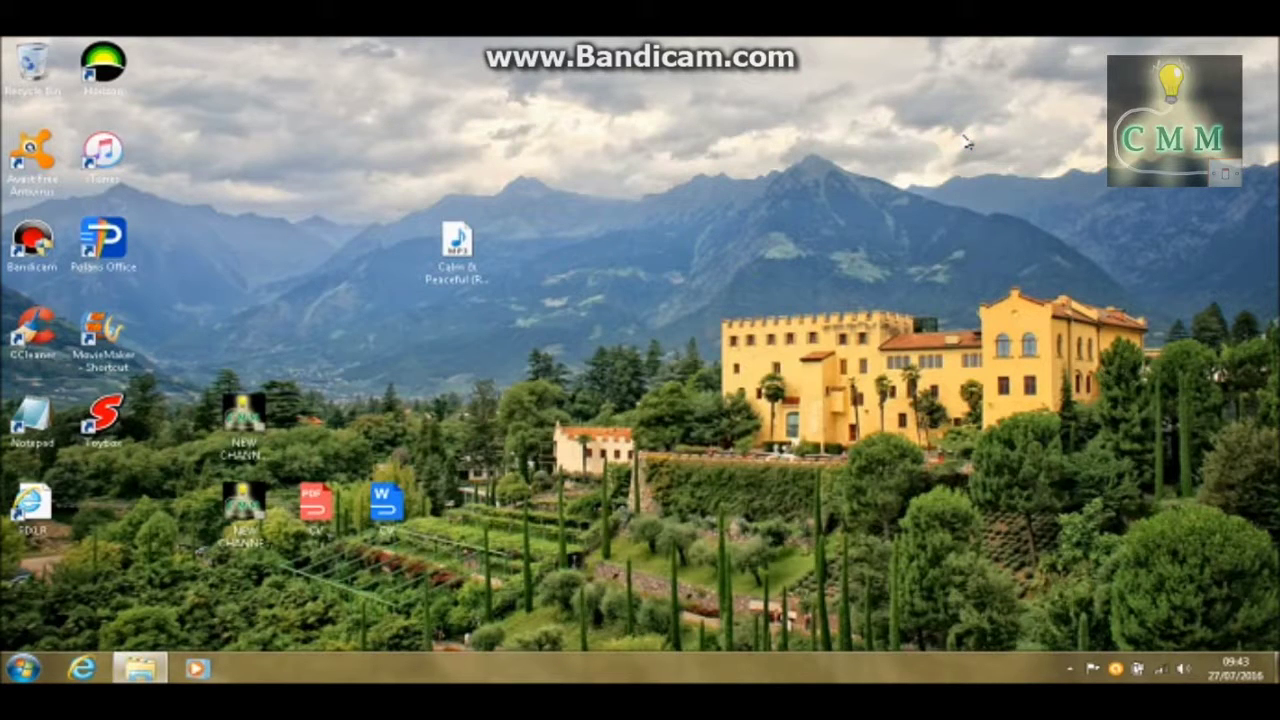